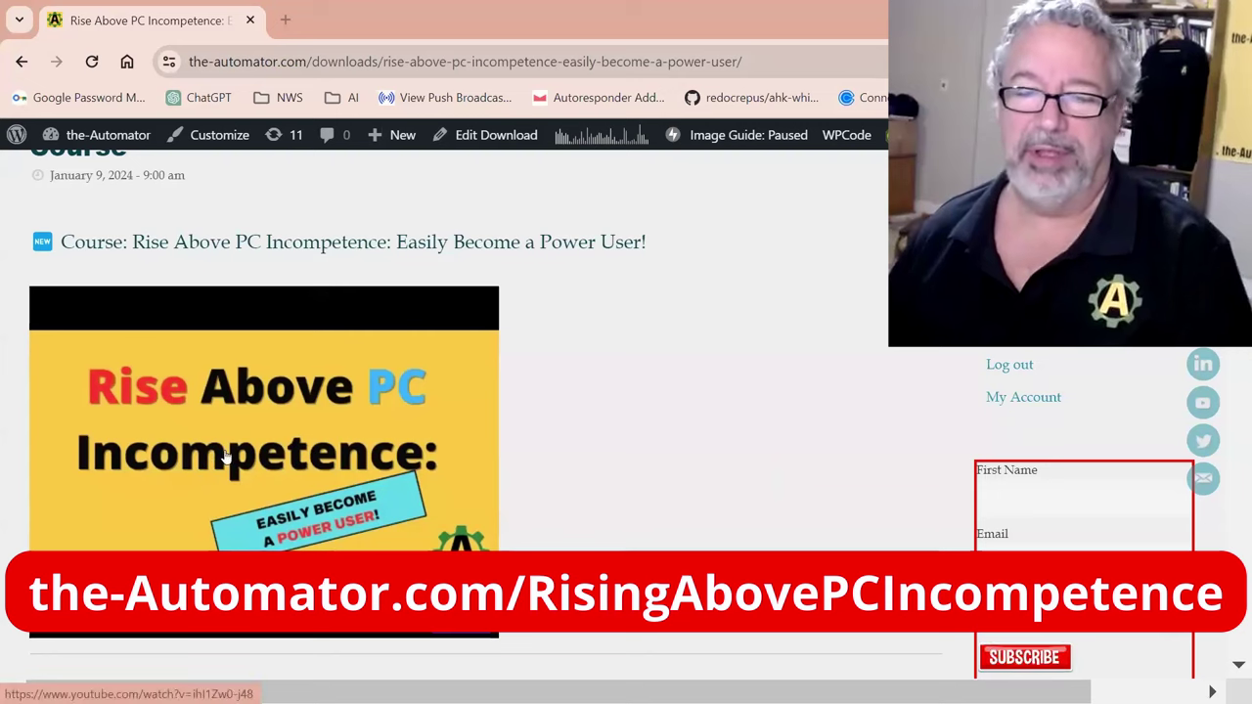
Look through the How to Use a PC Course page, from the overview and pricing to the General Office topics.
{"action": "scroll", "coordinate": [604, 308], "scroll_direction": "down", "scroll_amount": 8}
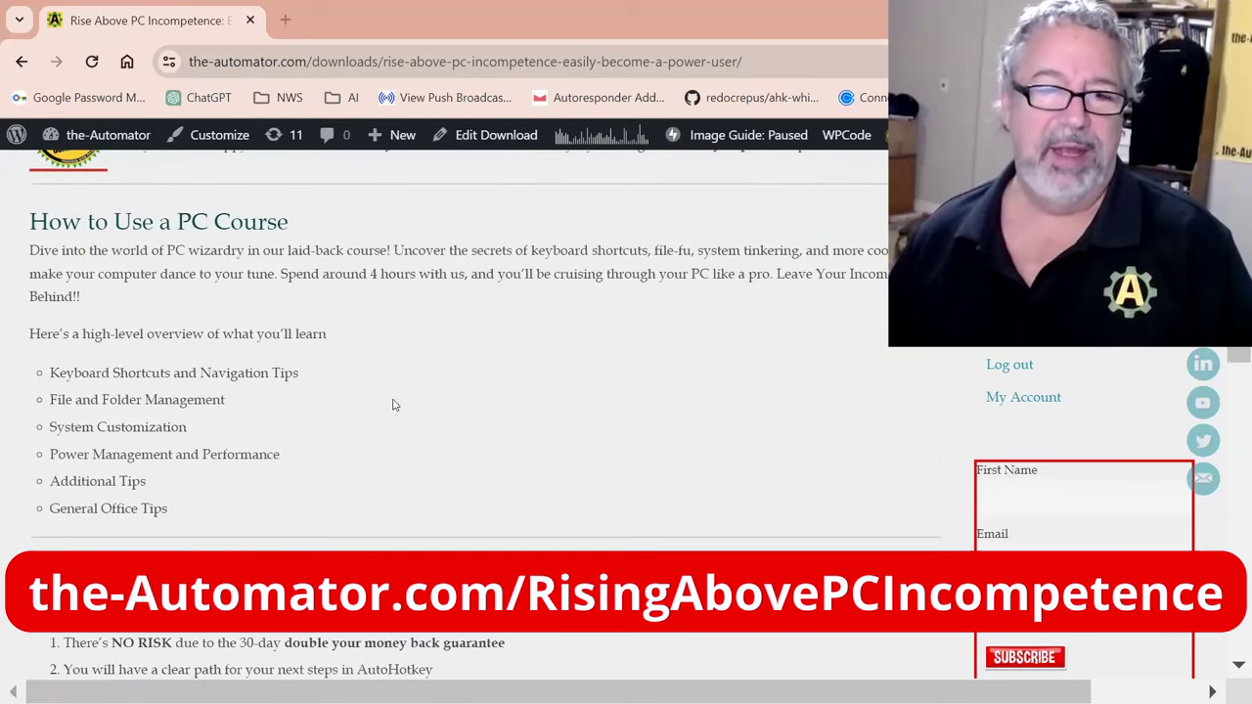
{"action": "scroll", "coordinate": [494, 379], "scroll_direction": "down", "scroll_amount": 4}
{"action": "scroll", "coordinate": [494, 379], "scroll_direction": "up", "scroll_amount": 1}
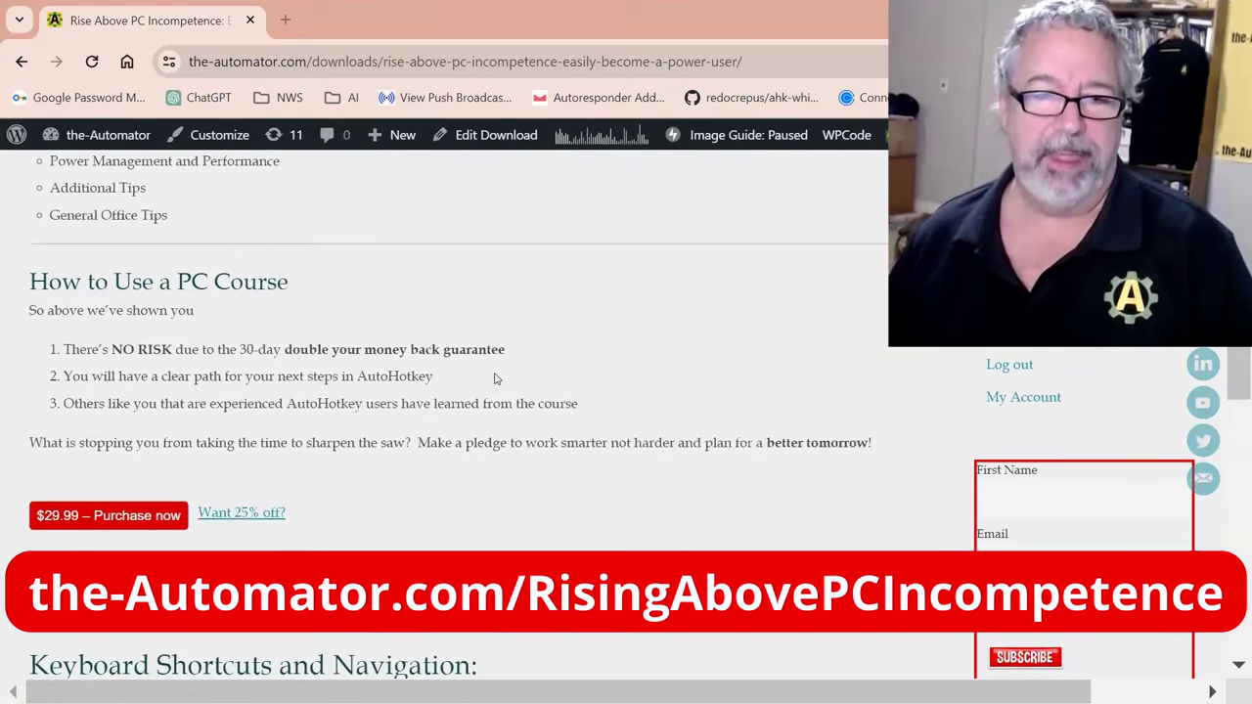
{"action": "scroll", "coordinate": [494, 378], "scroll_direction": "down", "scroll_amount": 4}
{"action": "left_click_drag", "start_coordinate": [93, 274], "coordinate": [472, 283]}
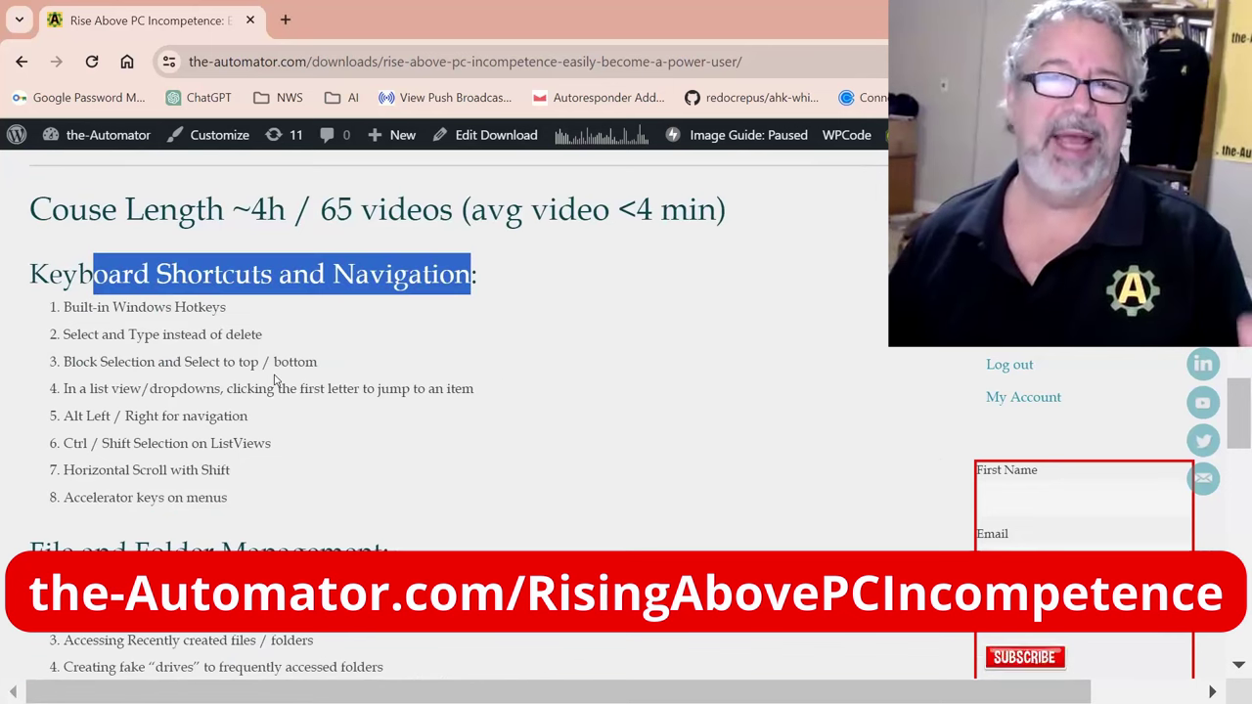
{"action": "scroll", "coordinate": [479, 441], "scroll_direction": "down", "scroll_amount": 2}
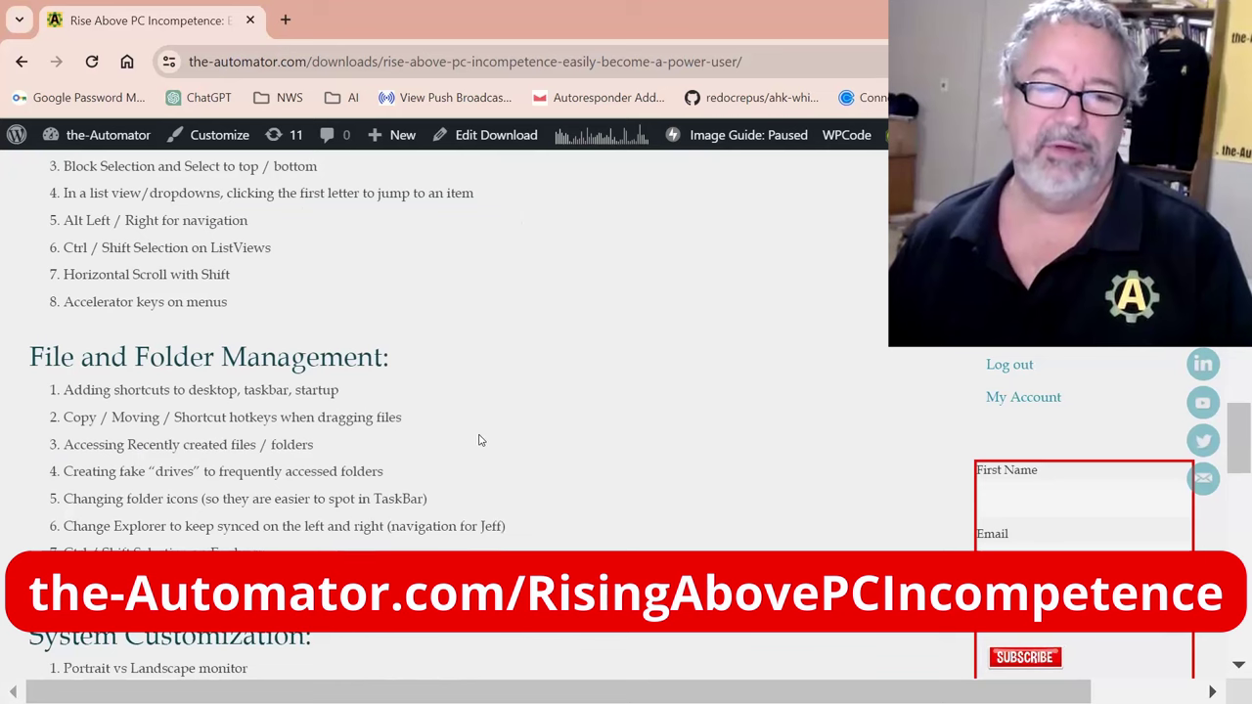
{"action": "scroll", "coordinate": [479, 440], "scroll_direction": "down", "scroll_amount": 3}
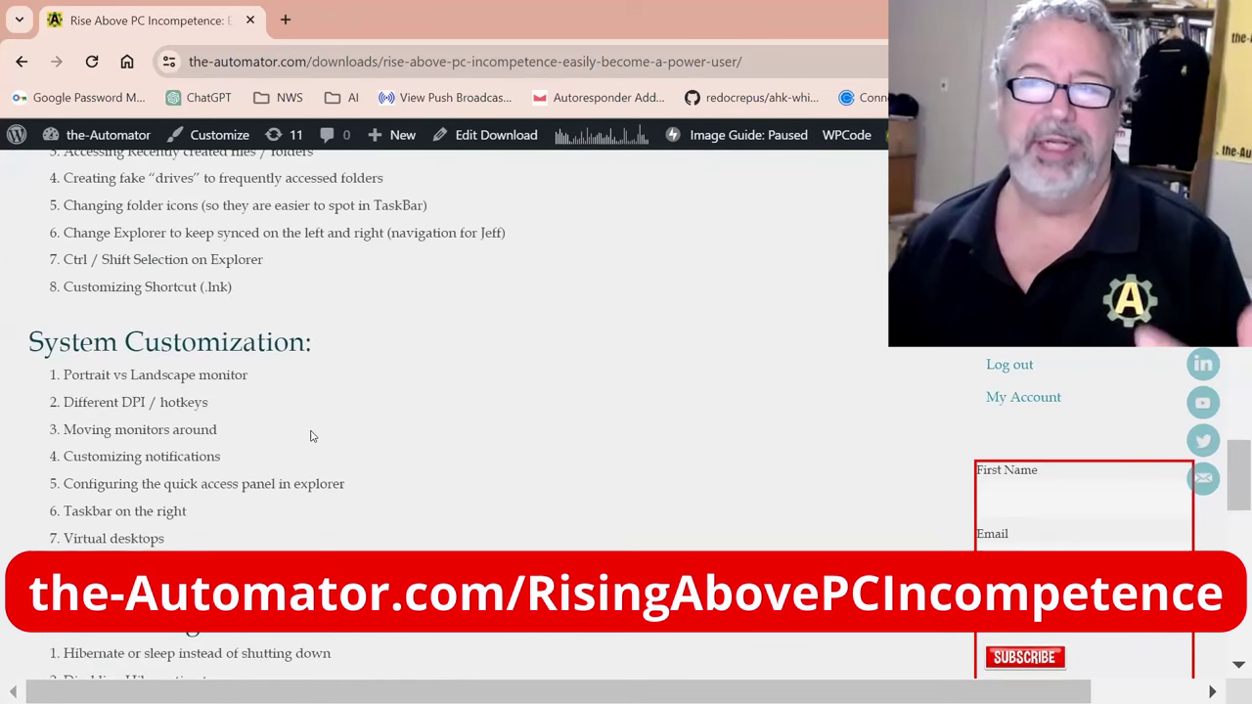
{"action": "scroll", "coordinate": [316, 434], "scroll_direction": "down", "scroll_amount": 2}
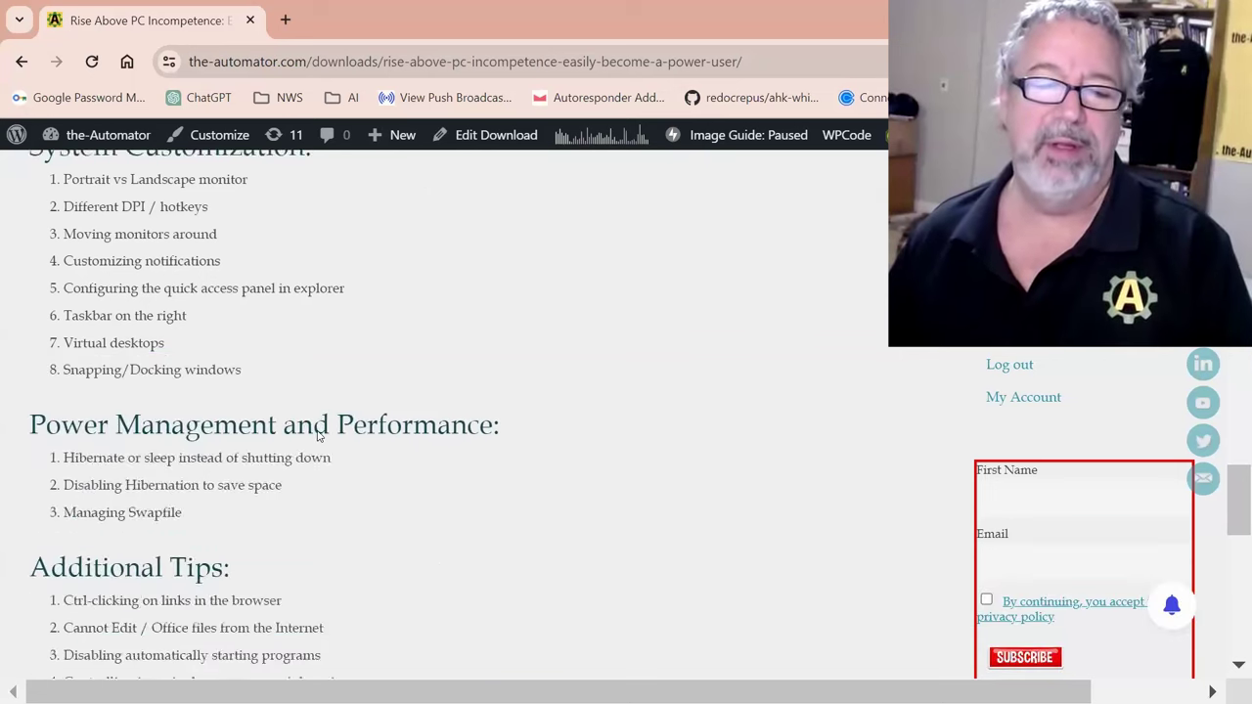
{"action": "scroll", "coordinate": [318, 437], "scroll_direction": "down", "scroll_amount": 3}
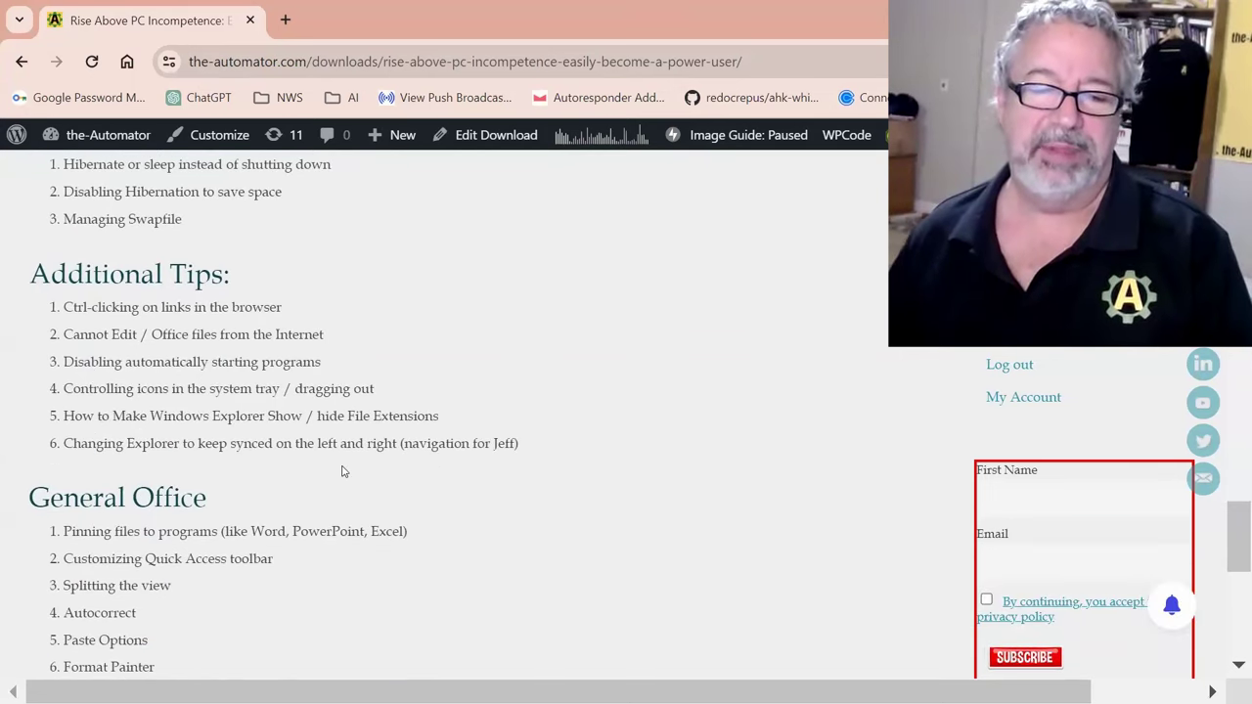
{"action": "scroll", "coordinate": [340, 472], "scroll_direction": "down", "scroll_amount": 1}
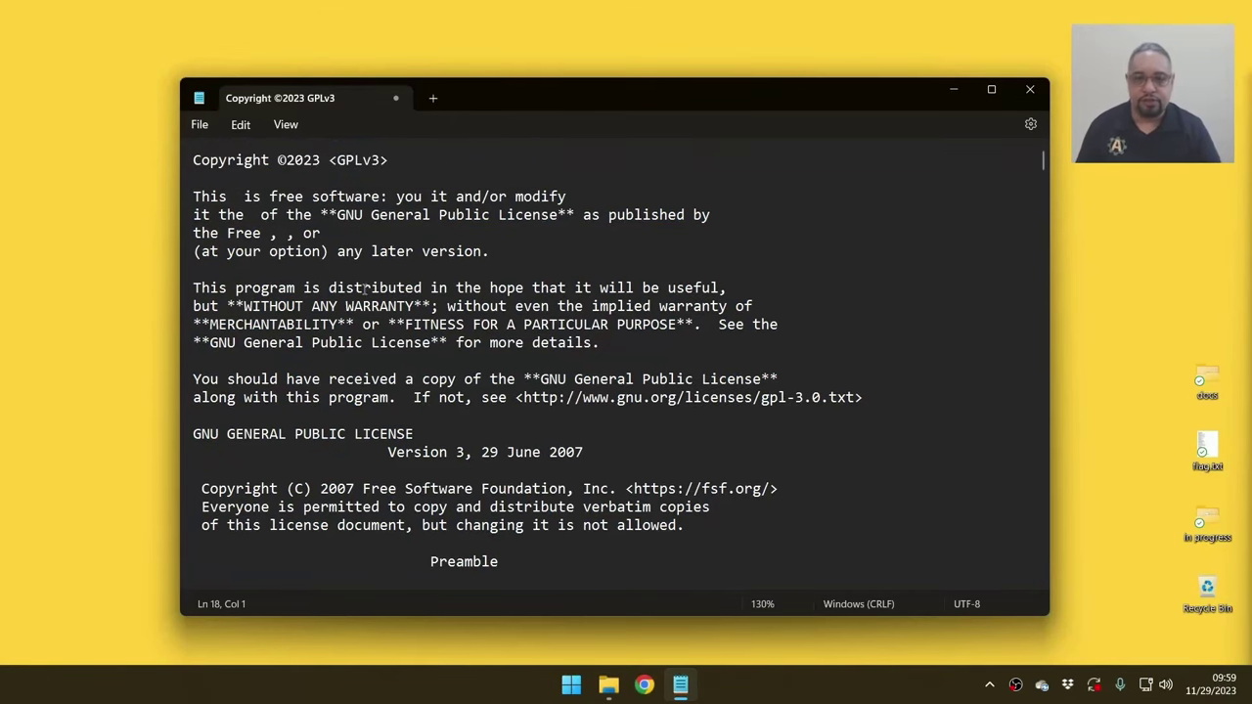
Select three multi-line passages of the license text one at a time, clearing each selection before continuing.
{"action": "left_click_drag", "start_coordinate": [329, 197], "coordinate": [641, 467]}
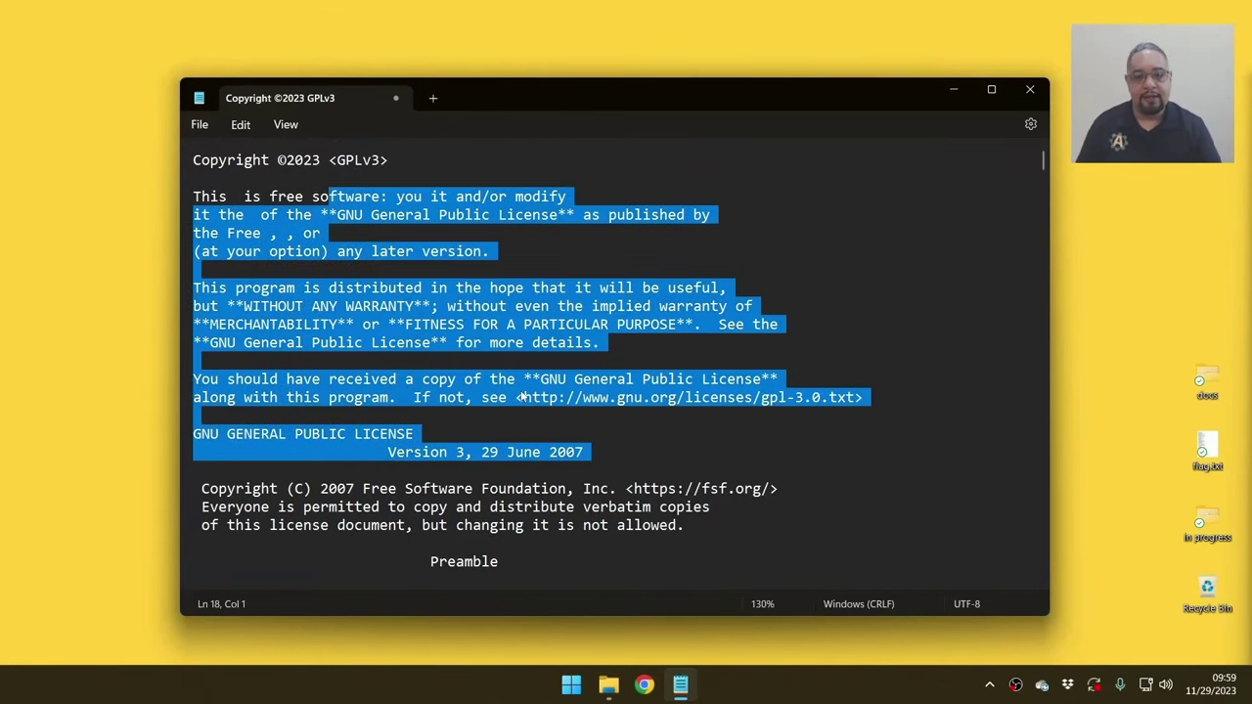
{"action": "left_click", "coordinate": [522, 398]}
{"action": "left_click_drag", "start_coordinate": [567, 381], "coordinate": [431, 215]}
{"action": "left_click", "coordinate": [461, 279]}
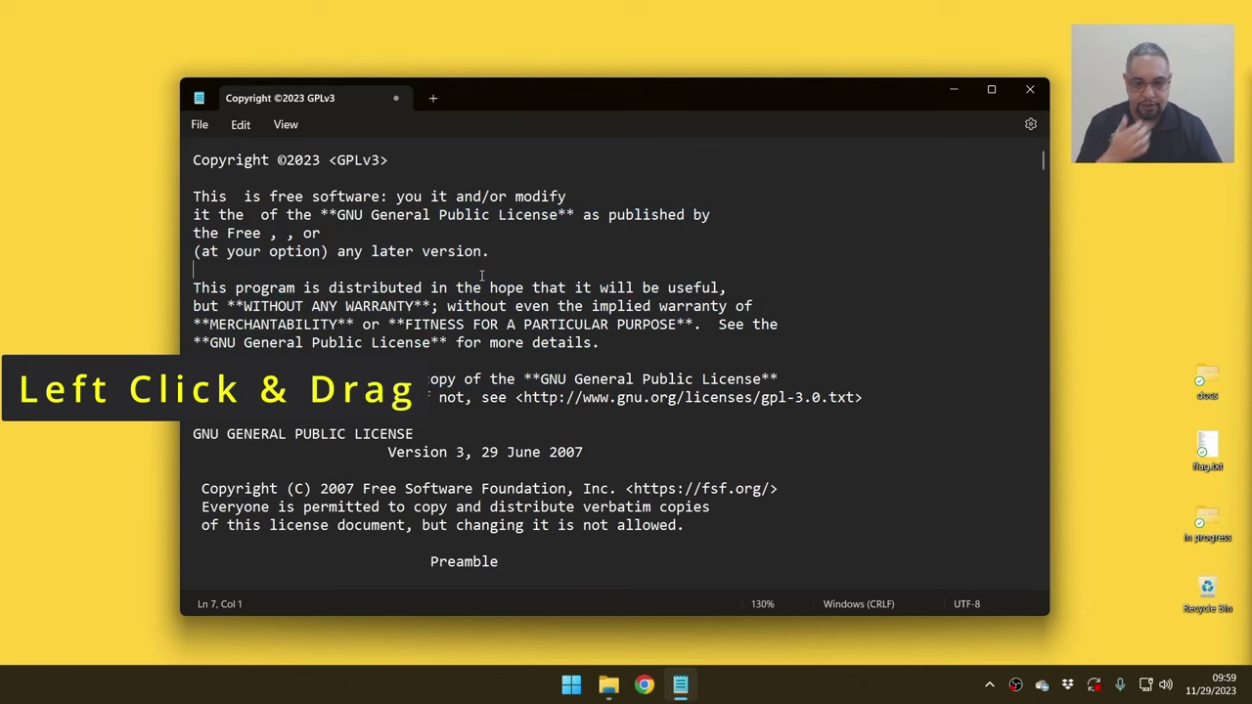
{"action": "left_click_drag", "start_coordinate": [458, 286], "coordinate": [540, 349]}
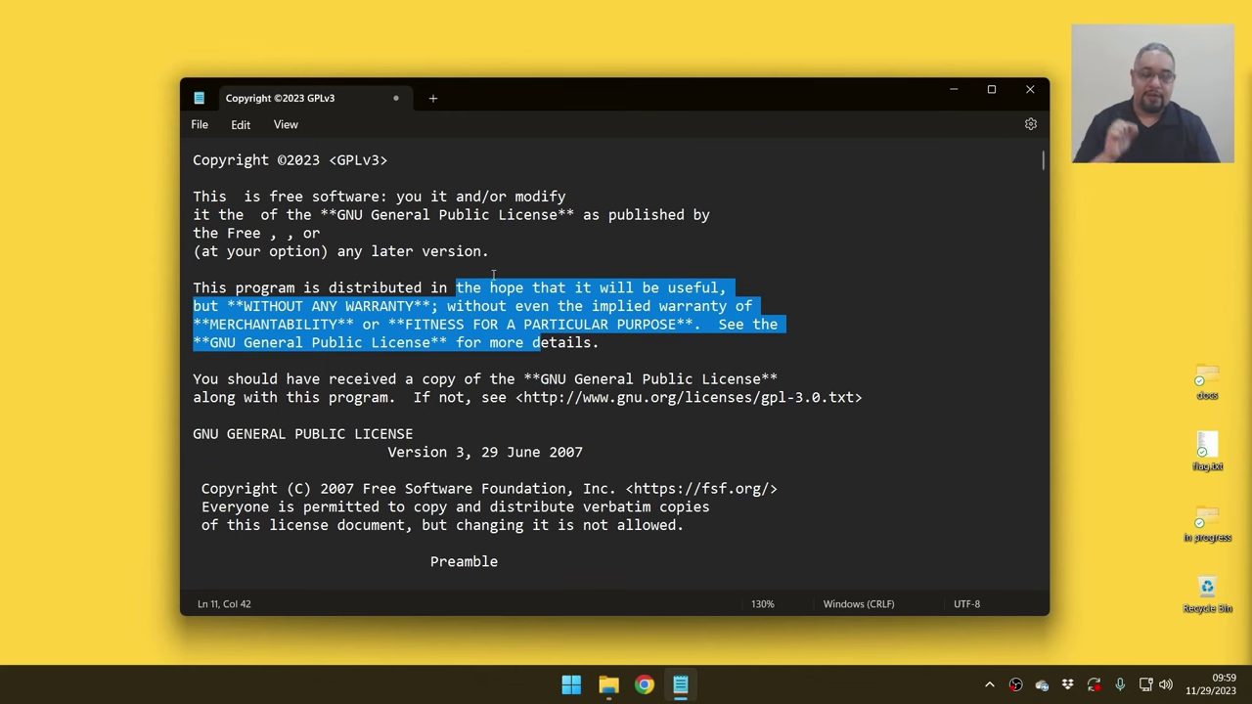
{"action": "left_click", "coordinate": [493, 274]}
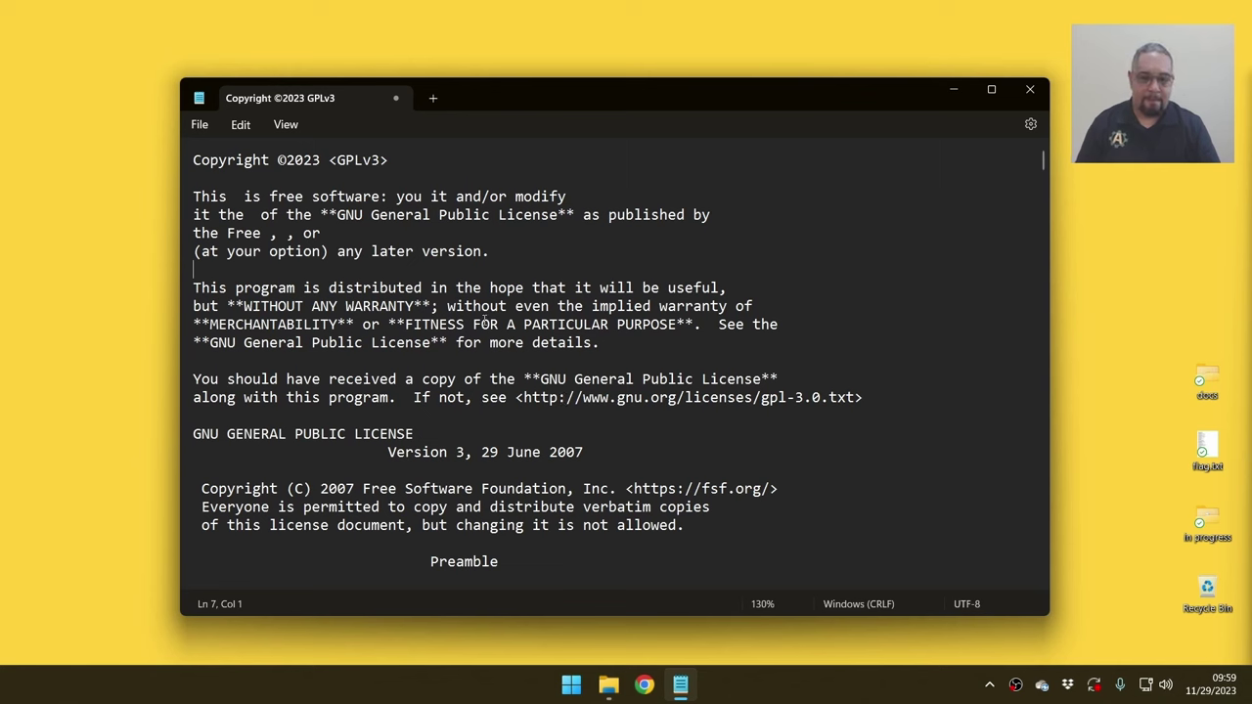
Select the text from "without even the implied warranty of" through "FITNESS FOR A PARTICULAR PURPOSE**." including the period.
{"action": "left_click_drag", "start_coordinate": [446, 306], "coordinate": [625, 324]}
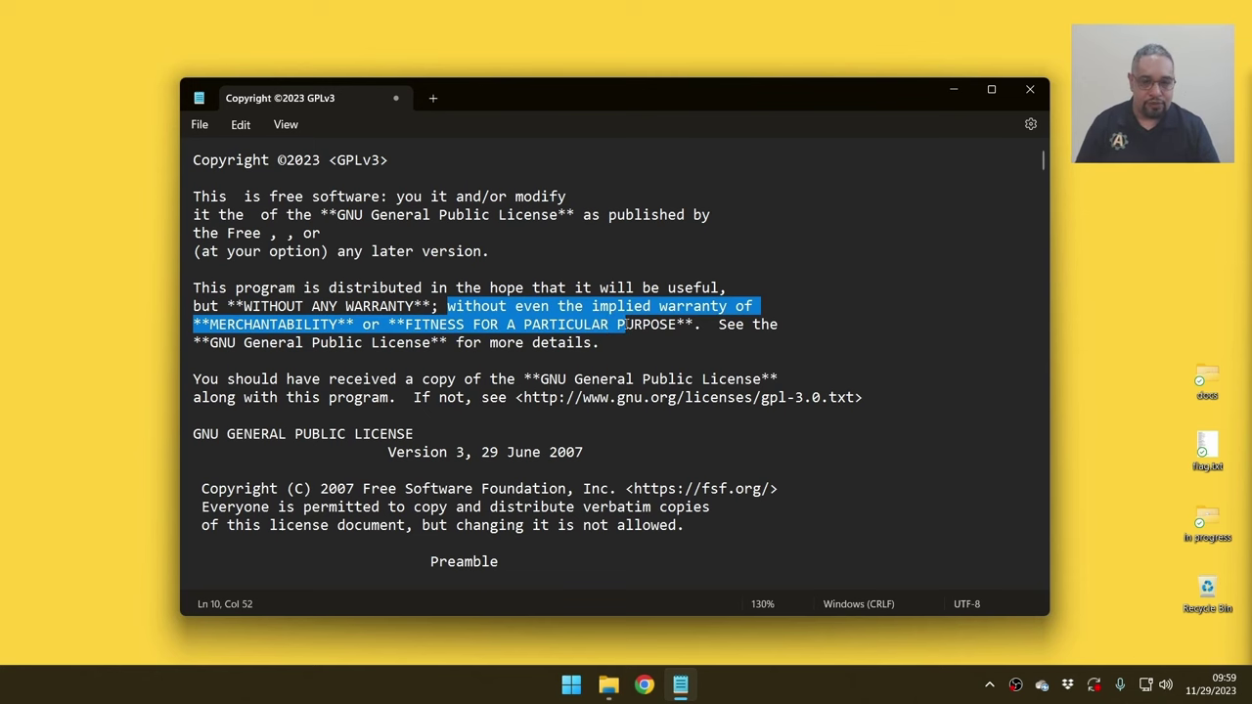
{"action": "left_click_drag", "start_coordinate": [625, 324], "coordinate": [704, 331]}
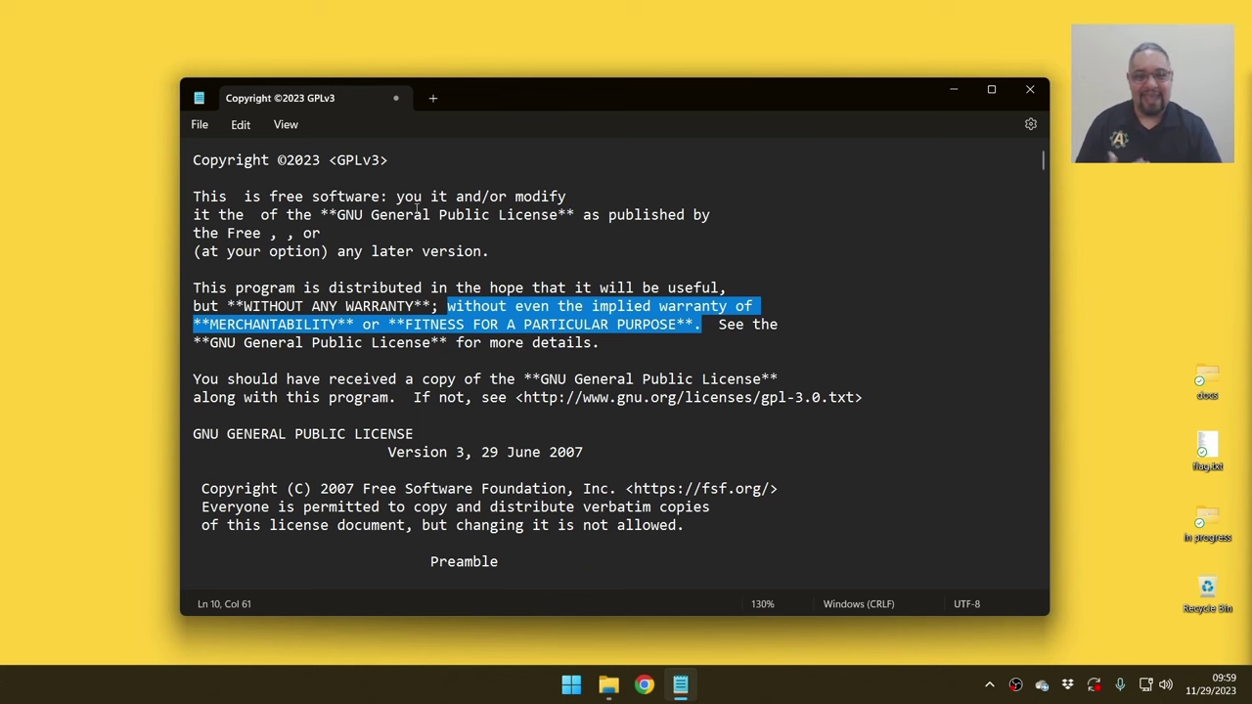
Copy the passage from "you it and/or modify" through "along with this program." into a new document tab and remove its leading space.
{"action": "left_click_drag", "start_coordinate": [396, 197], "coordinate": [408, 397]}
{"action": "left_click_drag", "start_coordinate": [389, 197], "coordinate": [406, 395]}
{"action": "key", "text": "ctrl+c"}
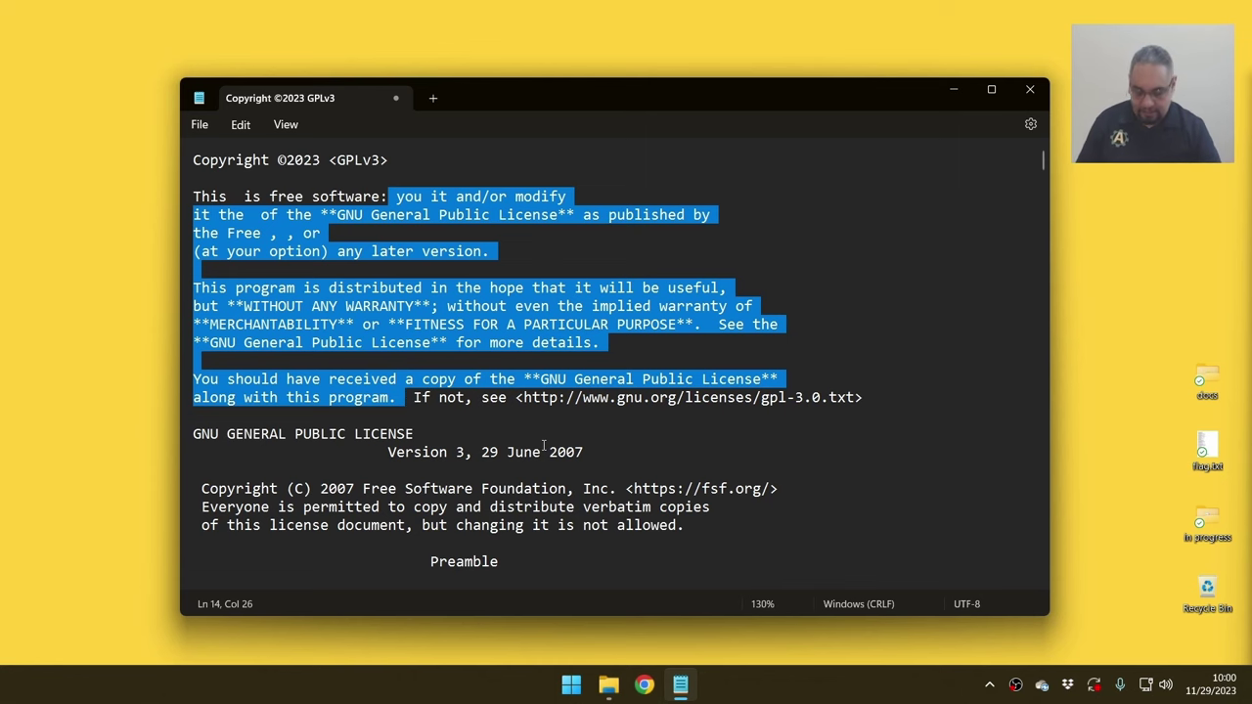
{"action": "key", "text": "ctrl+n"}
{"action": "key", "text": "ctrl+v"}
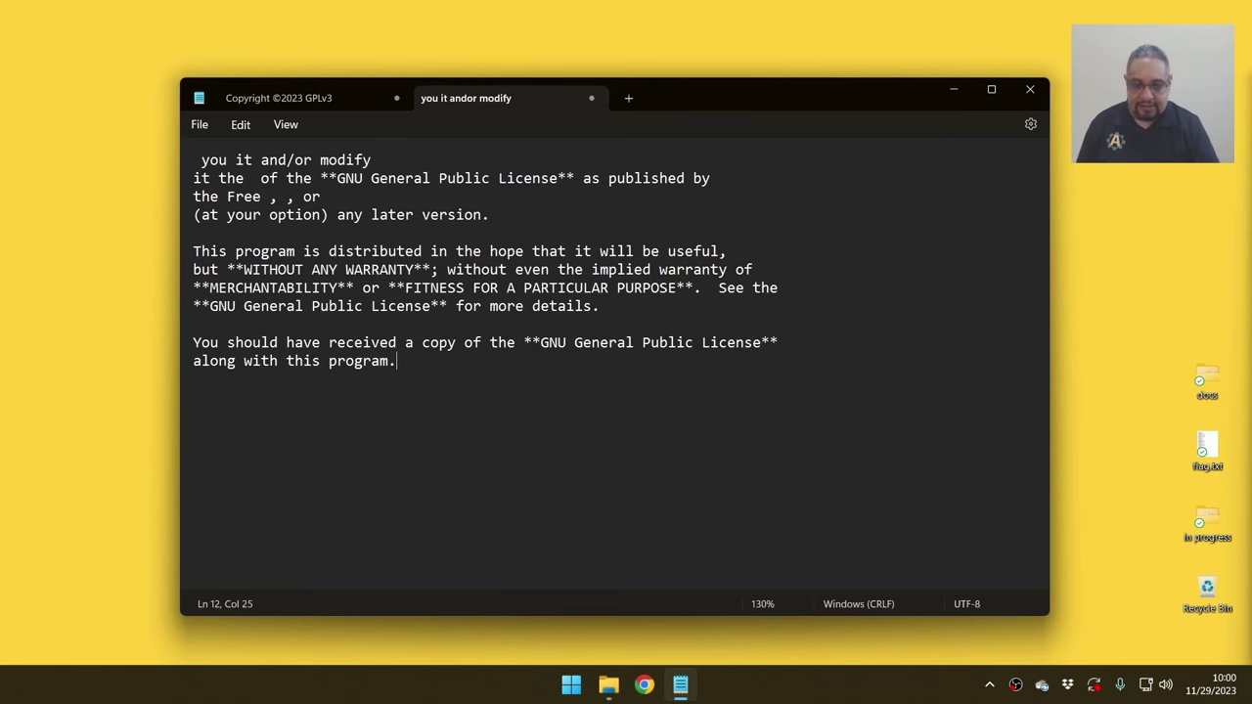
{"action": "key", "text": "ctrl+Home"}
{"action": "key", "text": "Delete"}
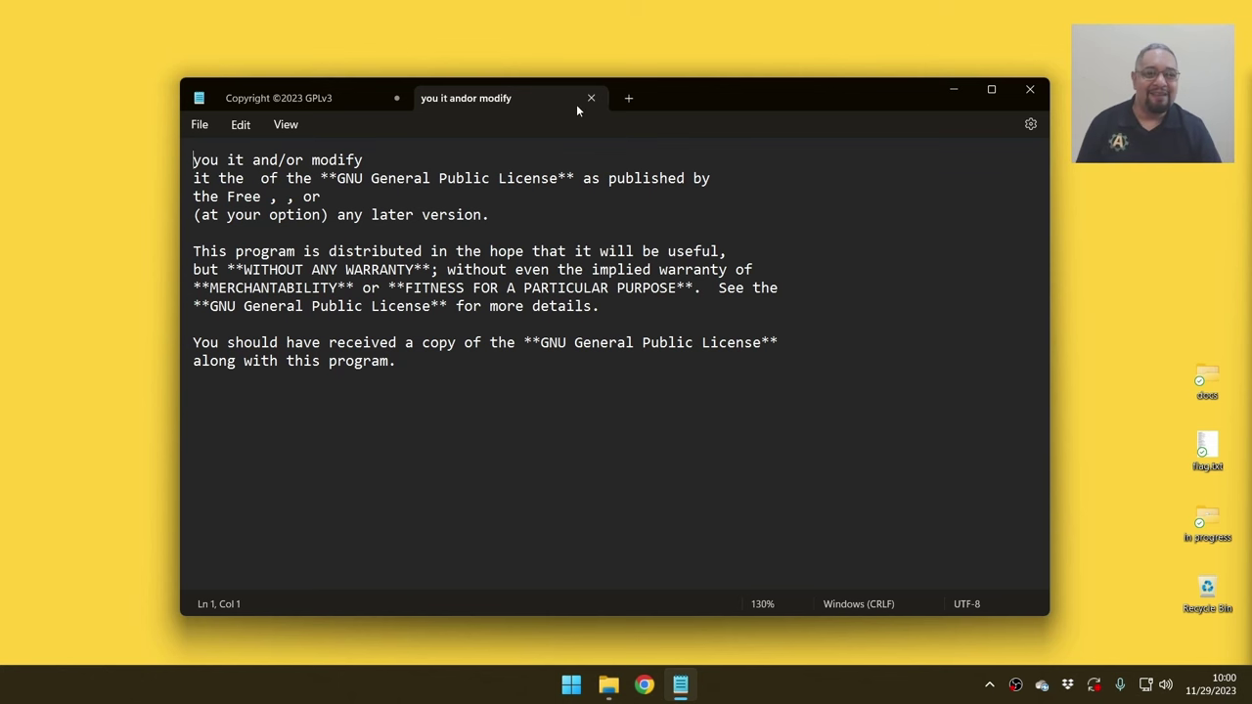
Close the new tab with the pasted passage without saving and clear the selection in the license document.
{"action": "left_click", "coordinate": [591, 98]}
{"action": "left_click", "coordinate": [639, 389]}
{"action": "left_click", "coordinate": [425, 265]}
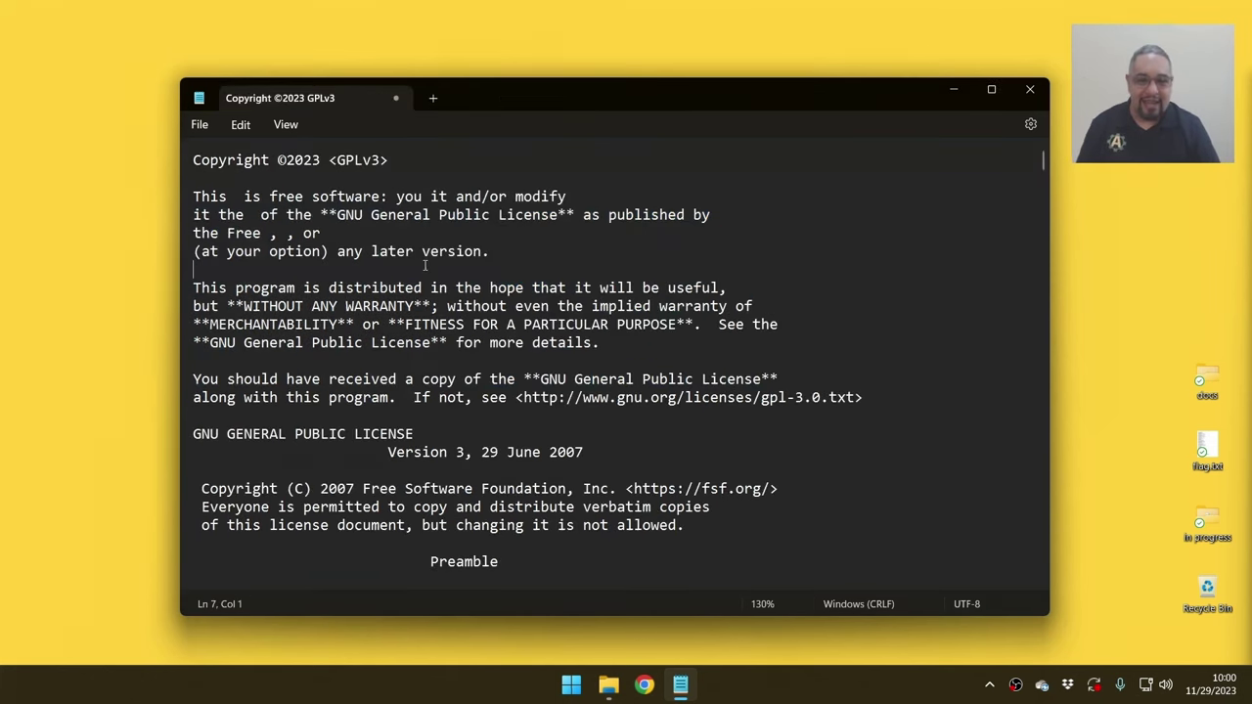
Select exactly the passage from "you it and/or modify" through "along with this program." without the surrounding spaces.
{"action": "left_click", "coordinate": [397, 196]}
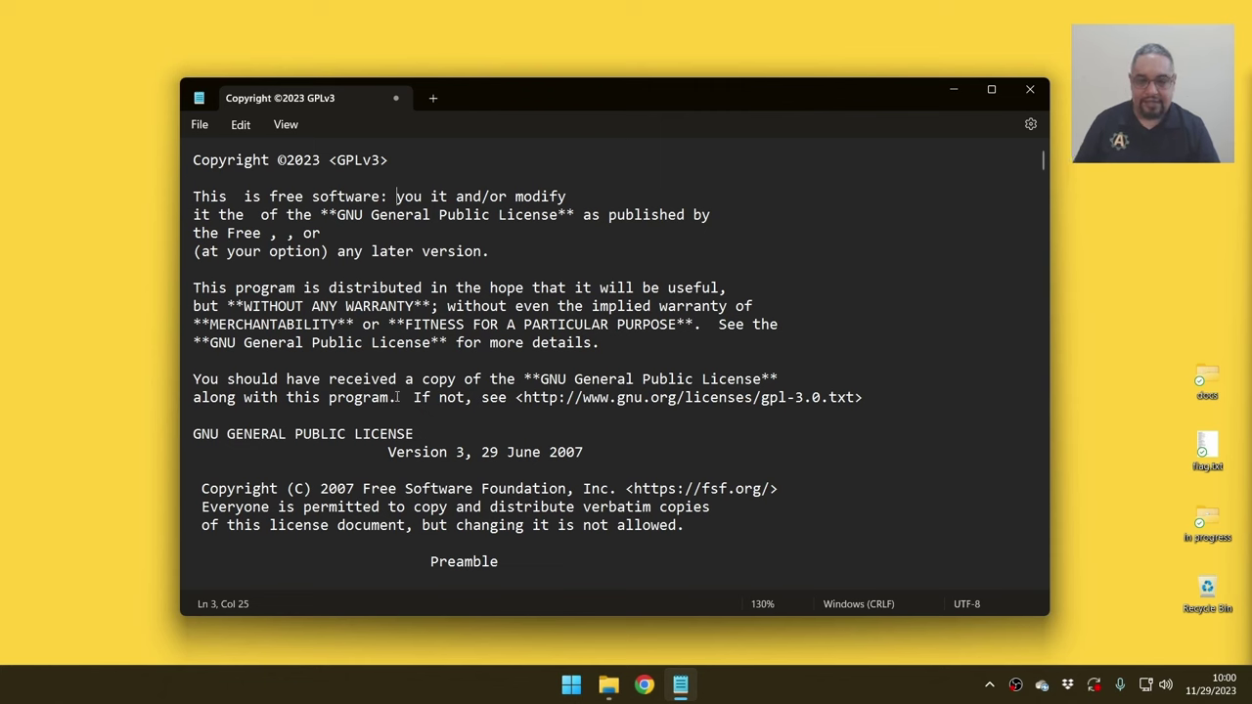
{"action": "left_click", "coordinate": [397, 397], "text": "shift"}
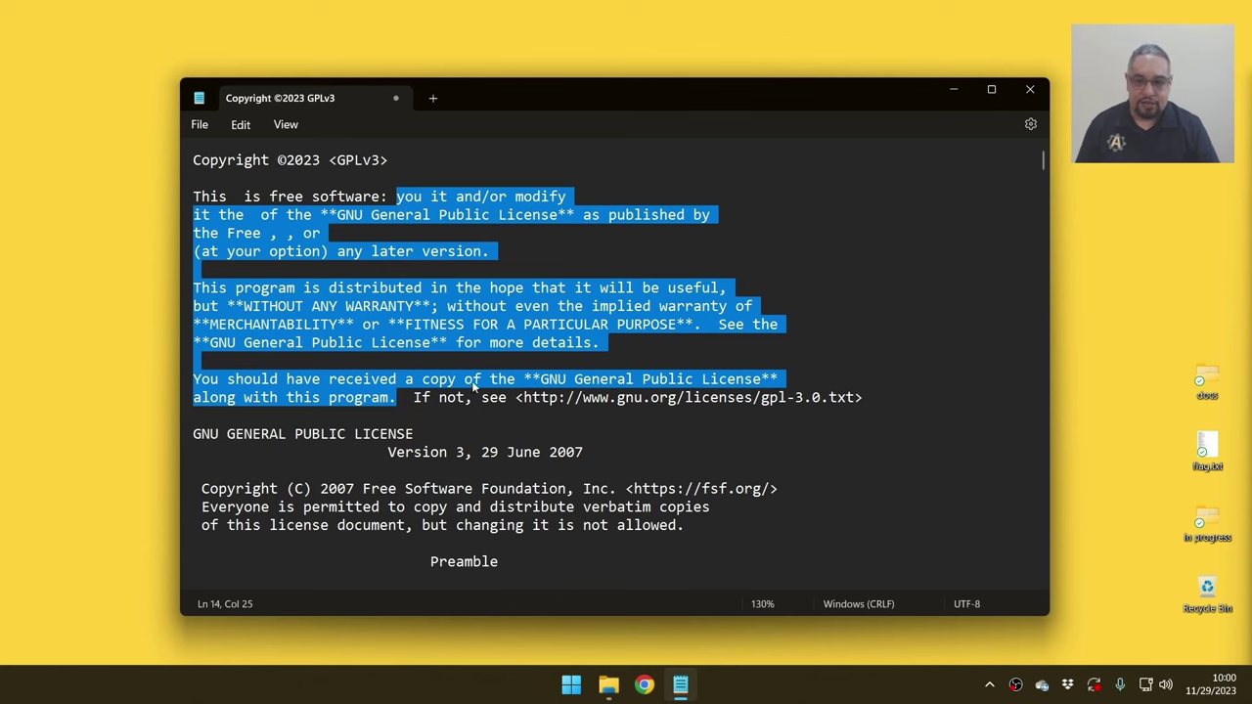
Select the text from "This program is distributed" through "**WITHOUT ANY WARRANTY**", leaving out the semicolon.
{"action": "left_click_drag", "start_coordinate": [438, 308], "coordinate": [184, 292]}
{"action": "left_click", "coordinate": [399, 303]}
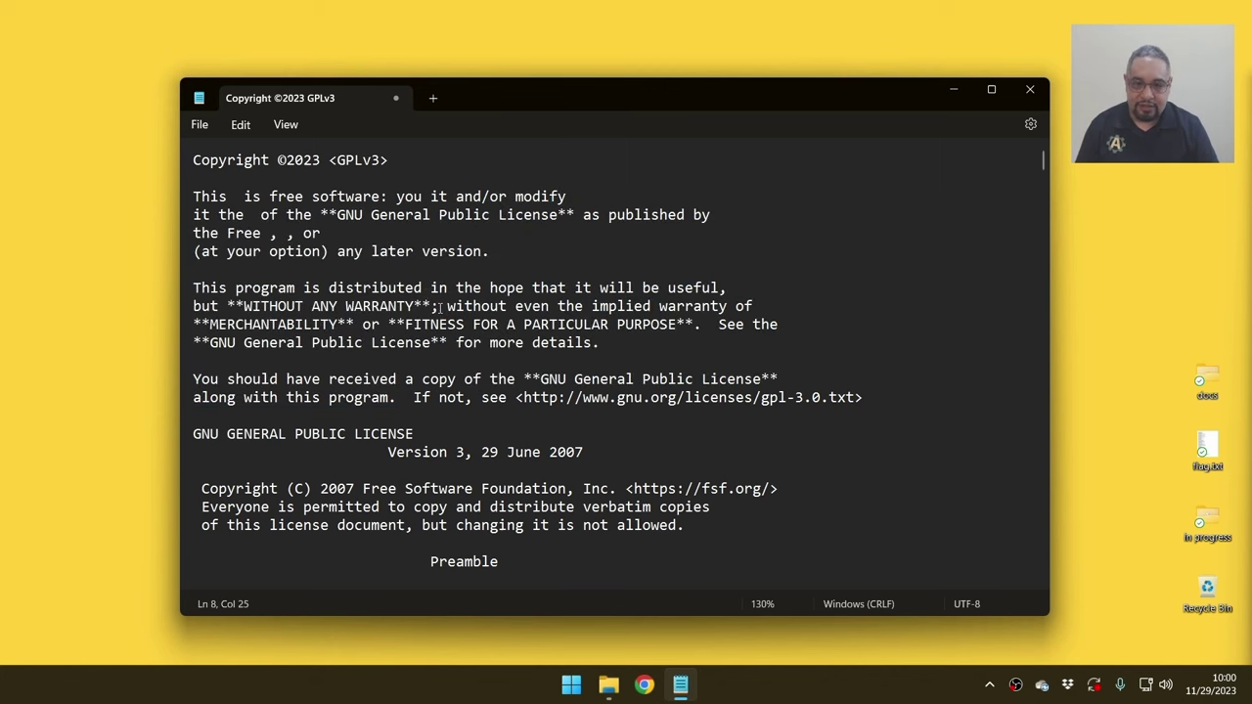
{"action": "left_click_drag", "start_coordinate": [431, 307], "coordinate": [439, 308]}
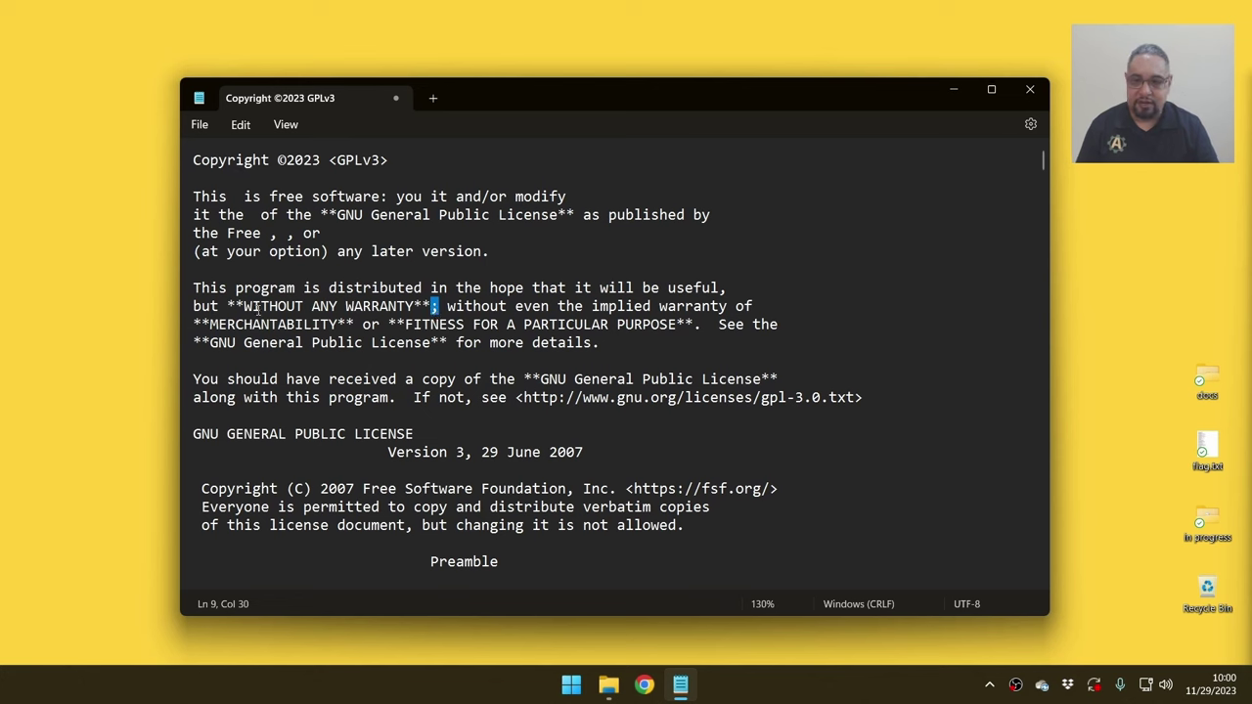
{"action": "left_click", "coordinate": [193, 289]}
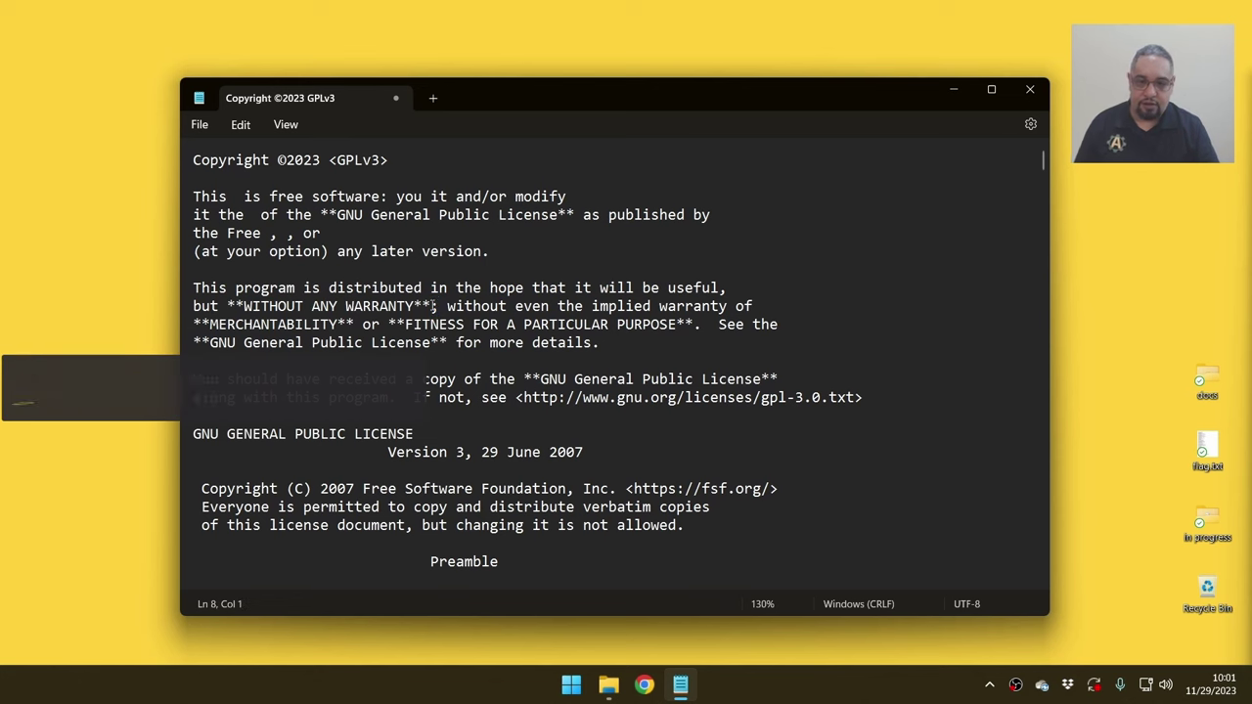
{"action": "left_click", "coordinate": [432, 306], "text": "shift"}
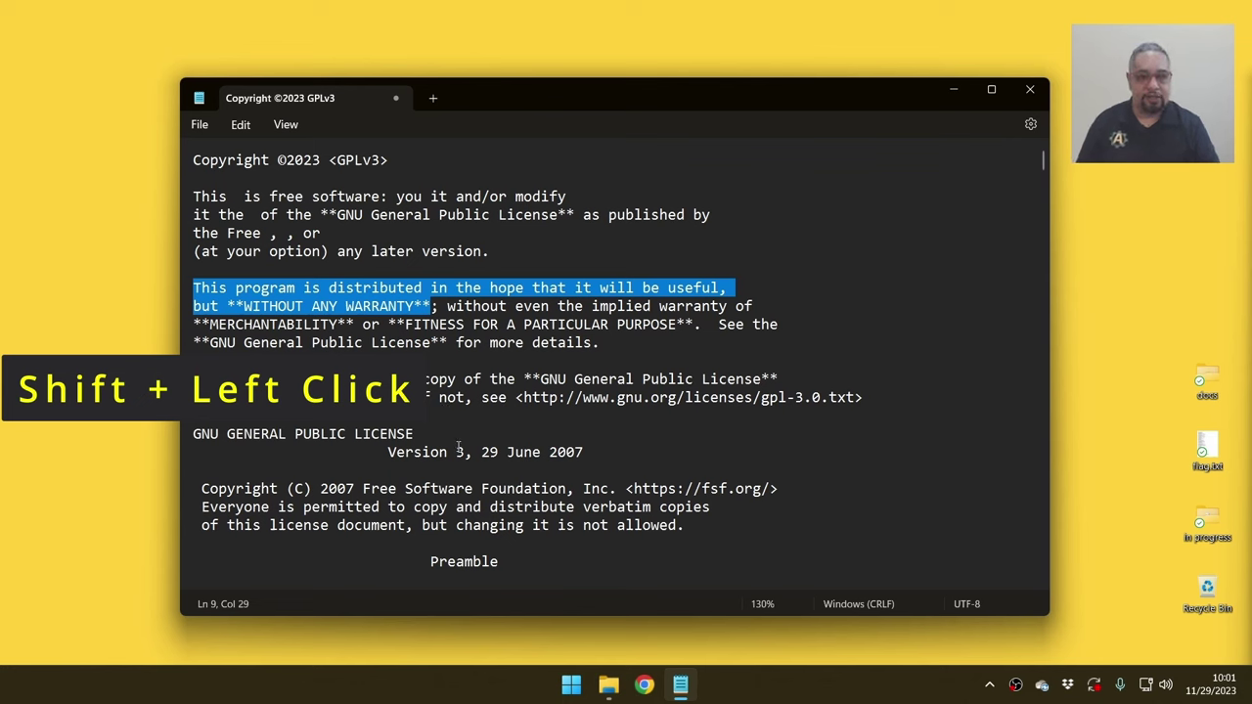
Reselect the passage starting at "This program is distributed" so that it ends exactly after the semicolon following "**WITHOUT ANY WARRANTY**".
{"action": "left_click", "coordinate": [194, 288]}
{"action": "left_click_drag", "start_coordinate": [193, 289], "coordinate": [440, 306]}
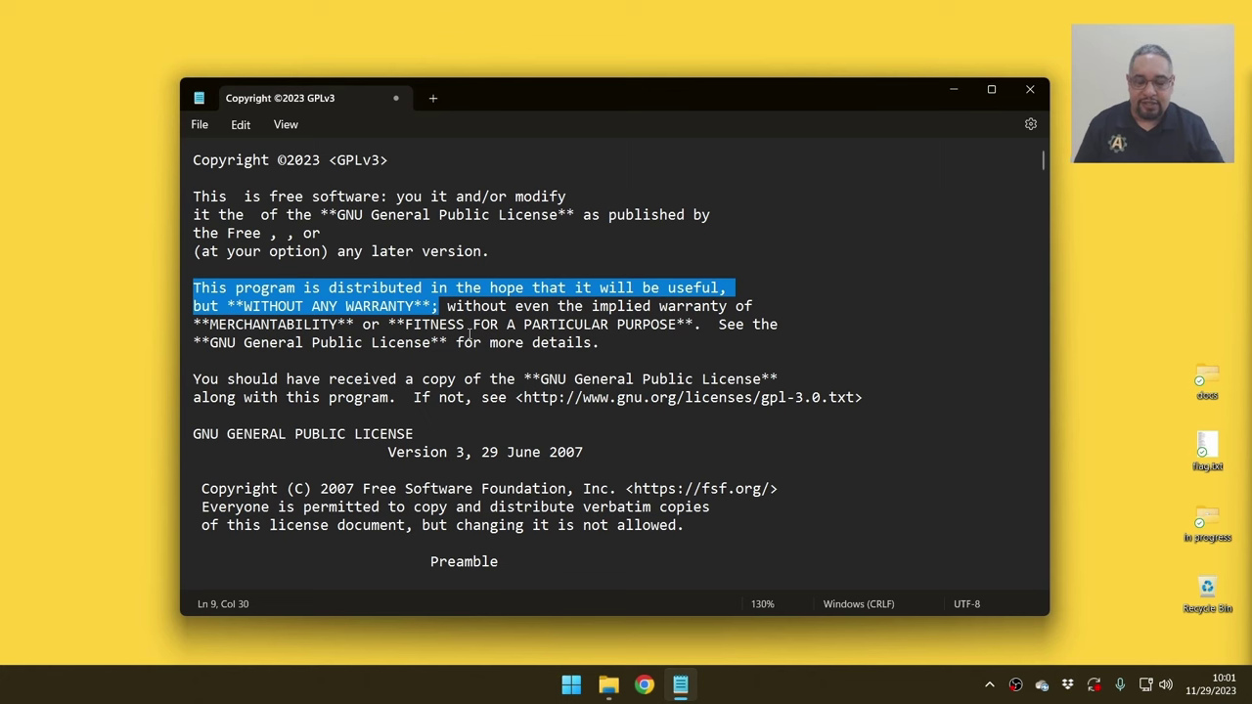
{"action": "left_click", "coordinate": [192, 289]}
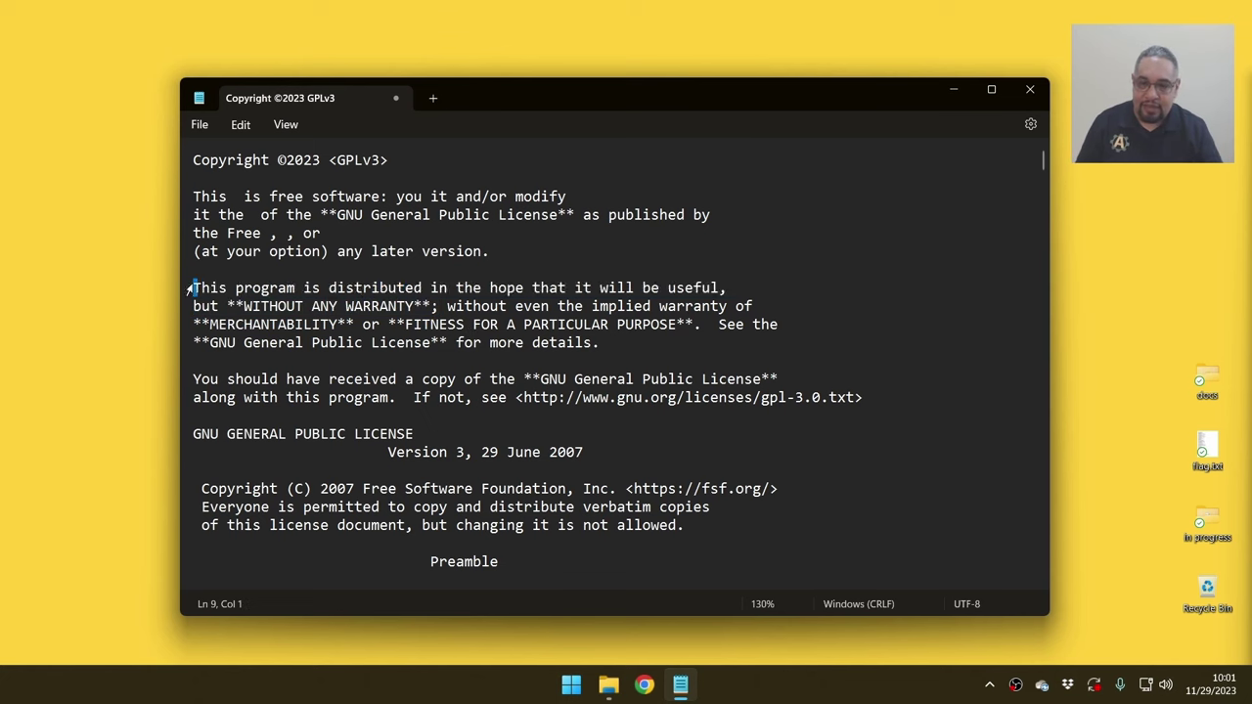
{"action": "left_click_drag", "start_coordinate": [188, 289], "coordinate": [448, 306]}
{"action": "left_click", "coordinate": [217, 289]}
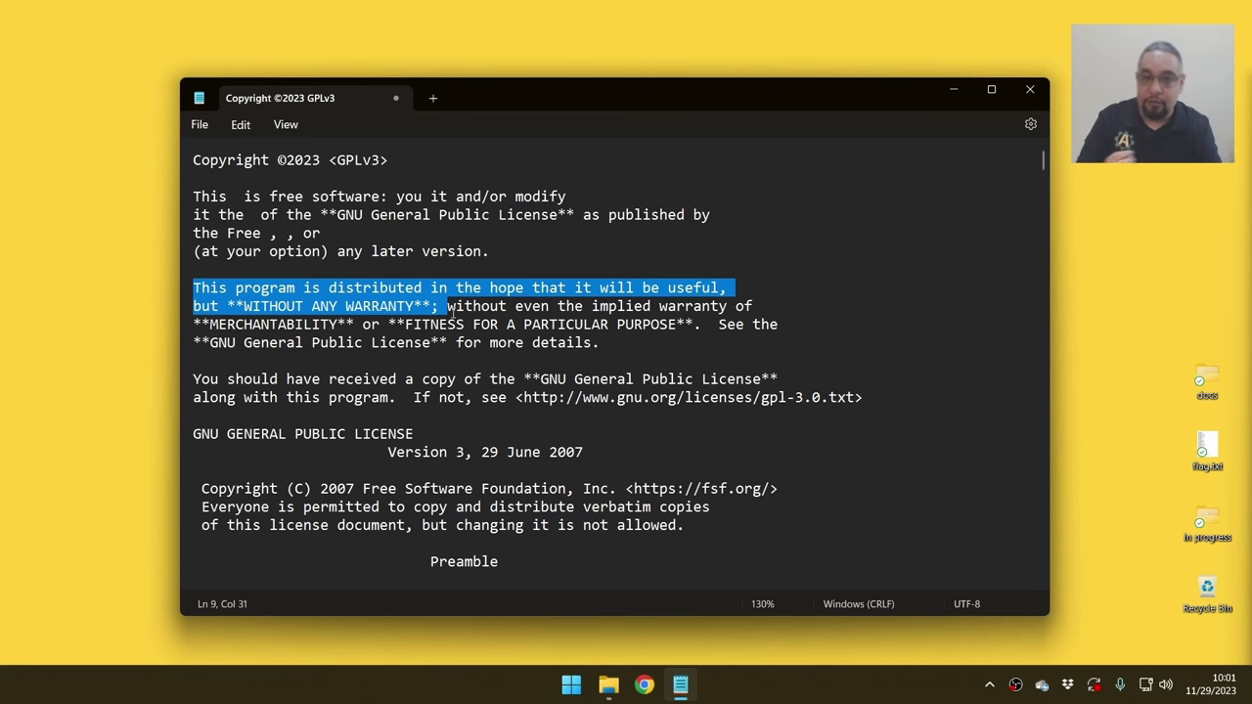
{"action": "left_click", "coordinate": [194, 290]}
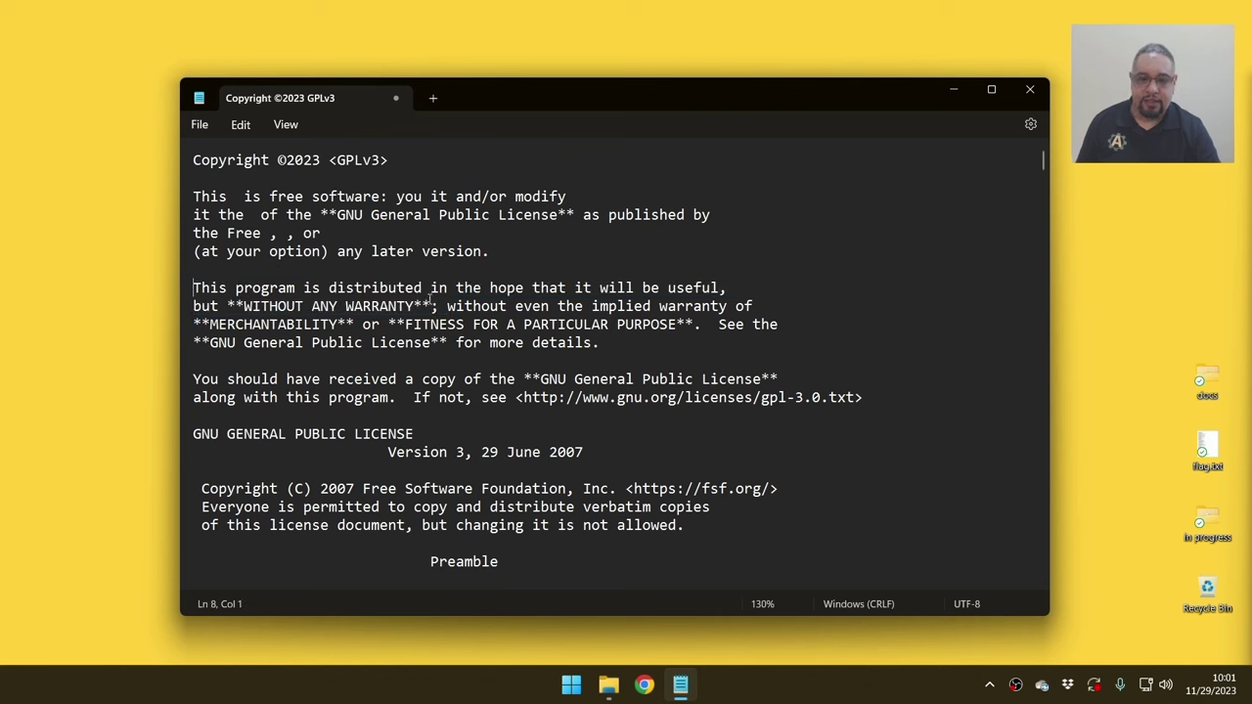
{"action": "left_click", "coordinate": [437, 307], "text": "shift"}
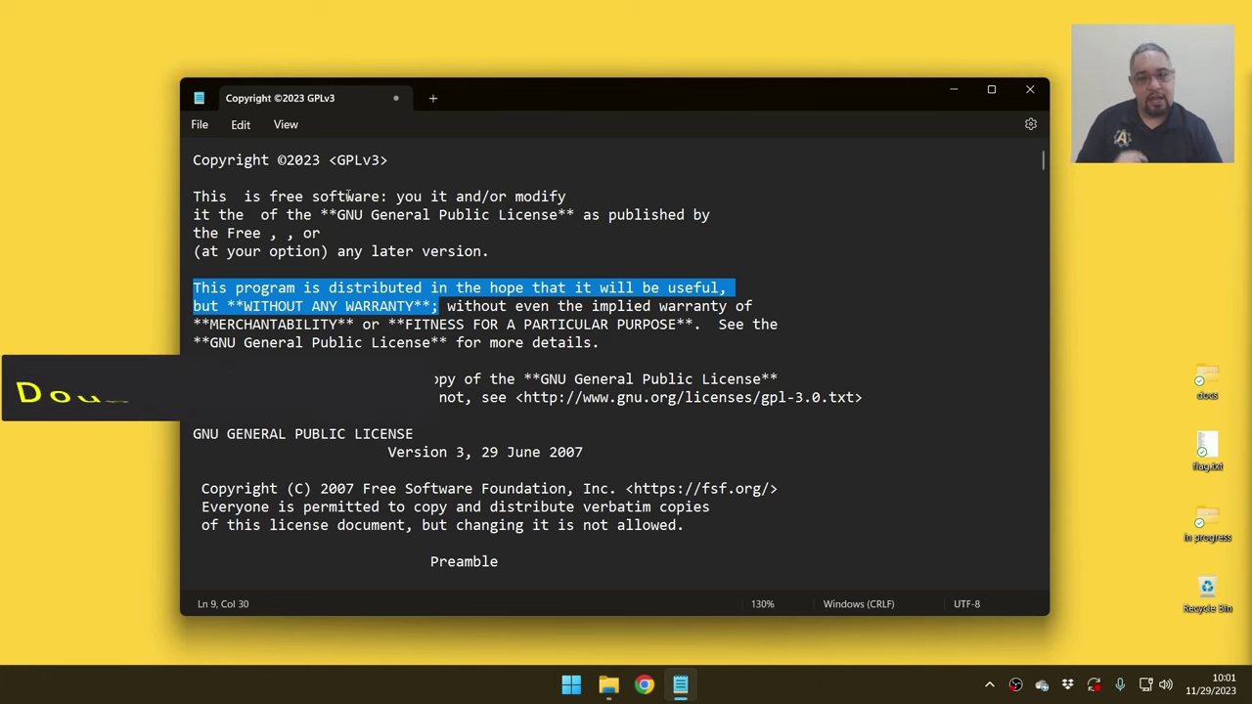
Select single words one at a time: "software", "and", "General", "Public", "License", "without" and "PARTICULAR".
{"action": "double_click", "coordinate": [348, 197]}
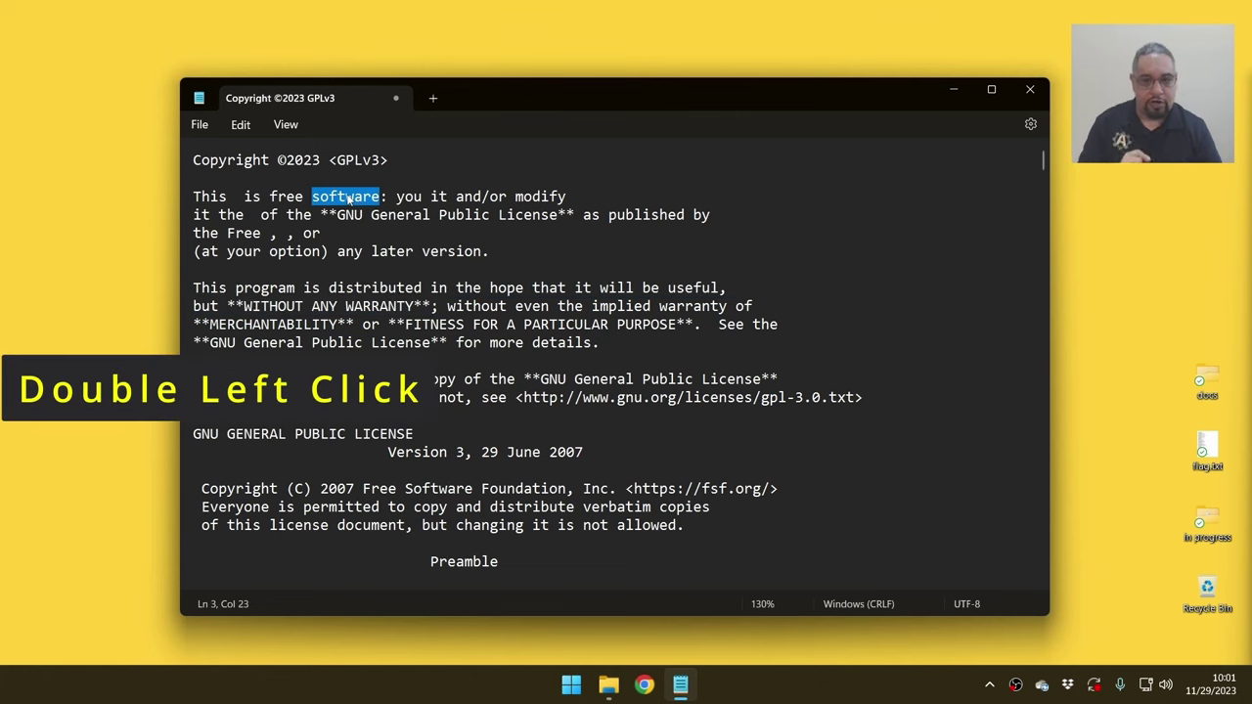
{"action": "double_click", "coordinate": [474, 198]}
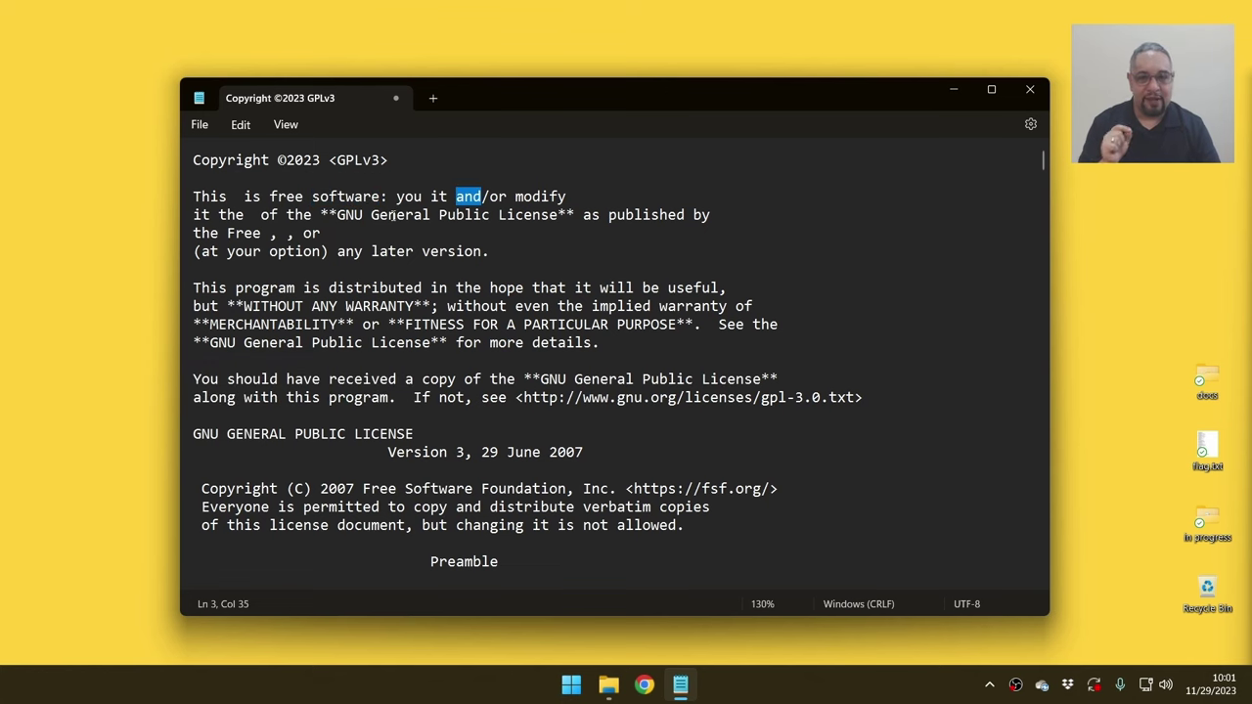
{"action": "left_click", "coordinate": [390, 215]}
{"action": "left_click_drag", "start_coordinate": [371, 216], "coordinate": [434, 215]}
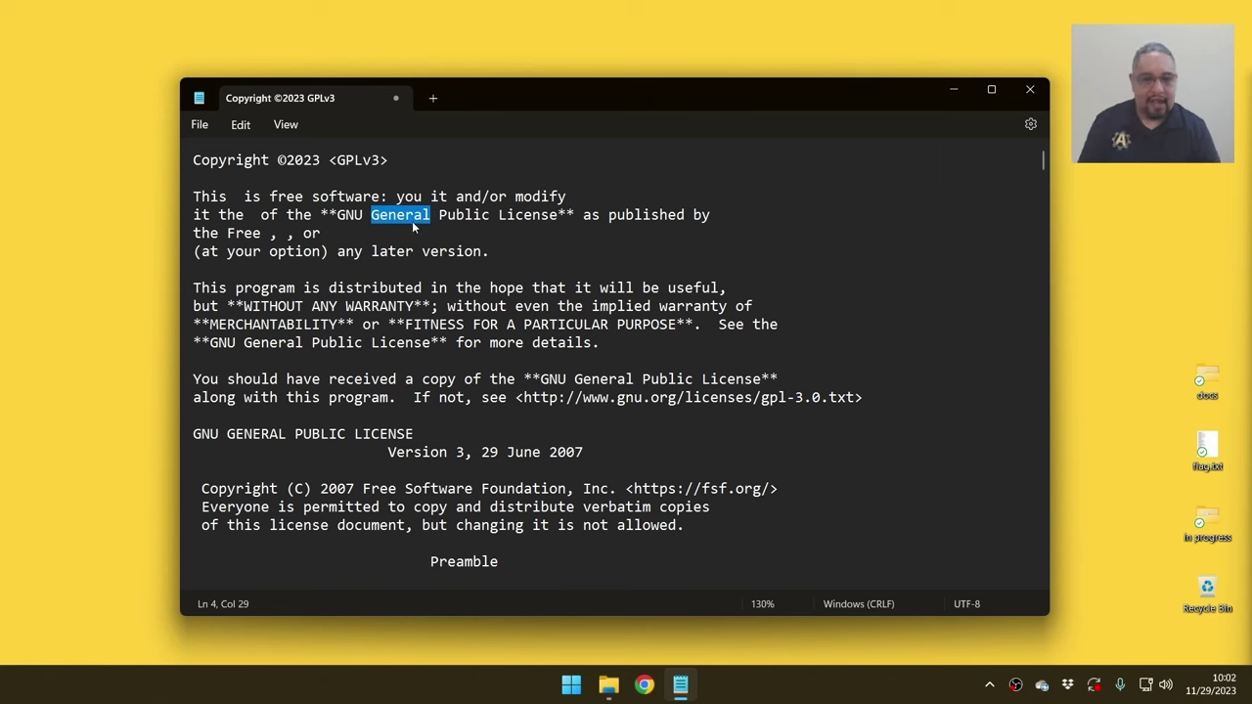
{"action": "double_click", "coordinate": [470, 218]}
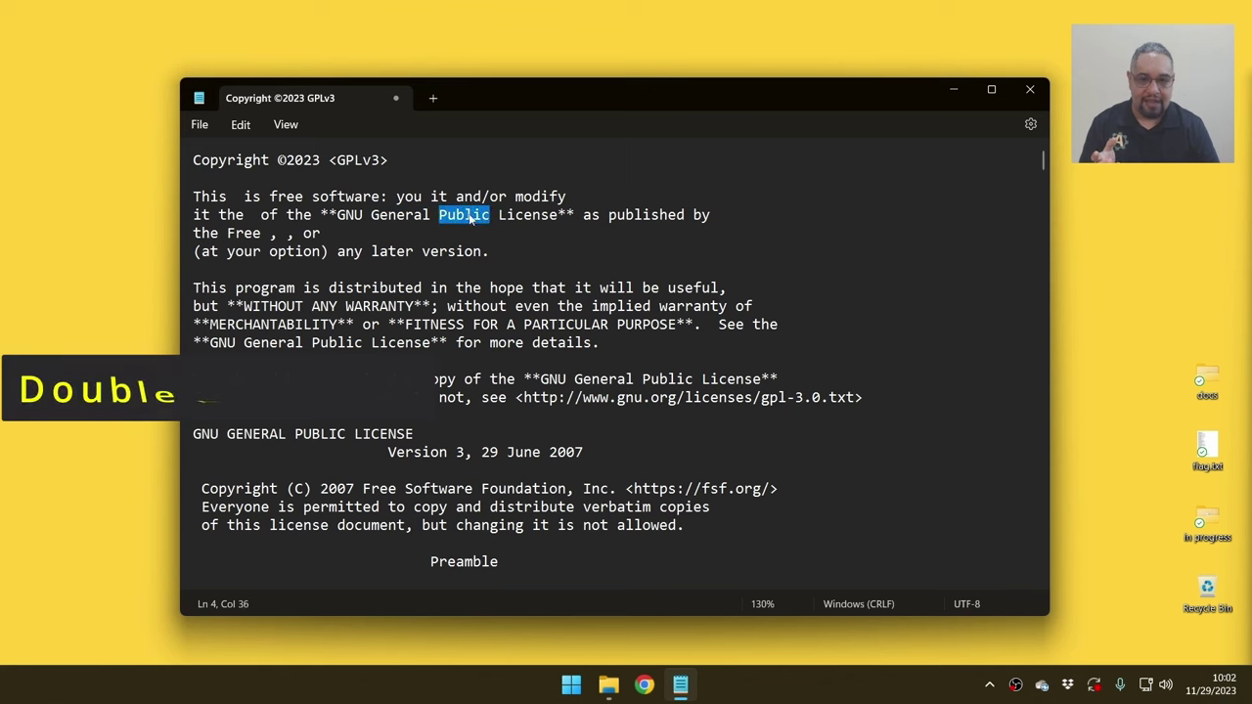
{"action": "double_click", "coordinate": [522, 215]}
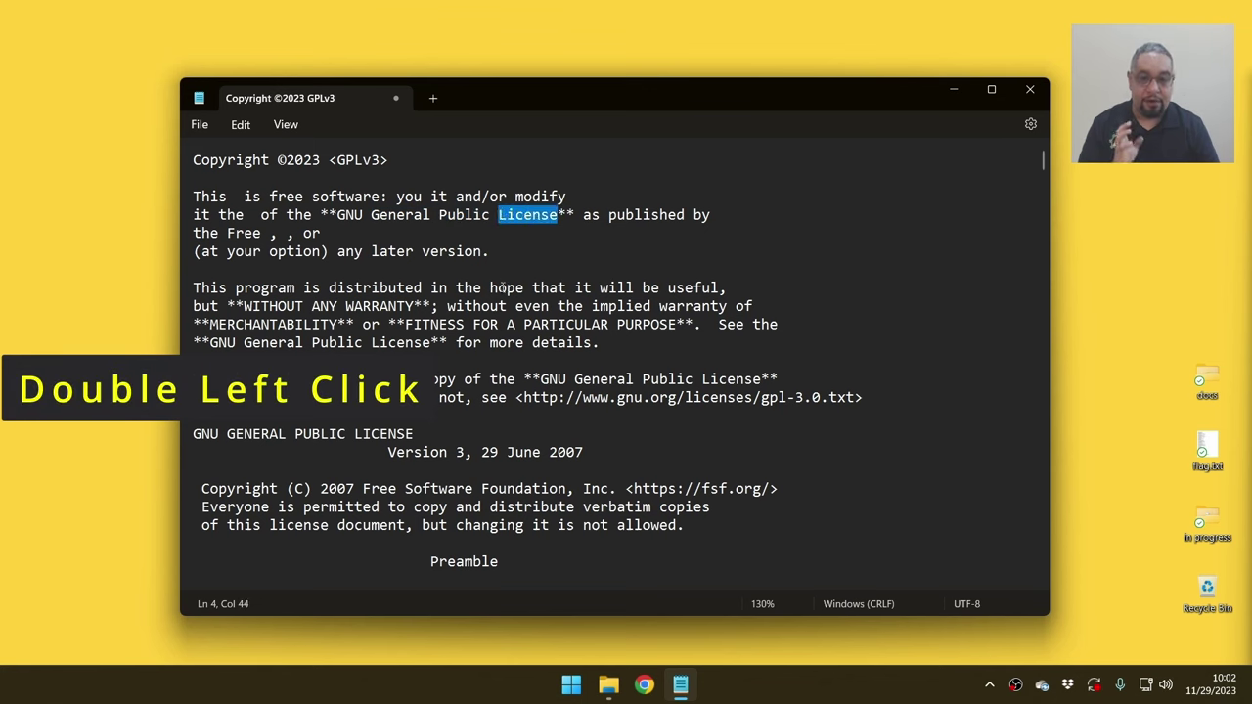
{"action": "double_click", "coordinate": [481, 306]}
{"action": "double_click", "coordinate": [555, 329]}
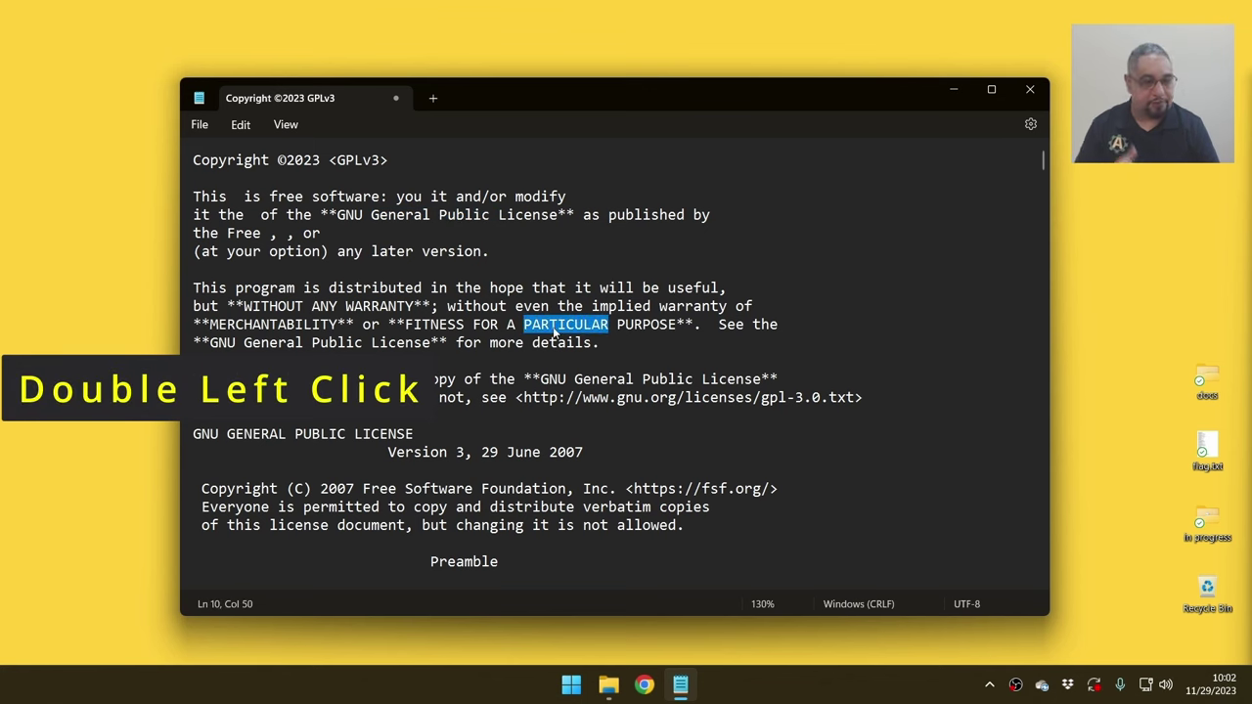
Select the single word "implied", and select whole words from "This" at the start of the first paragraph through "General" in its second line.
{"action": "double_click", "coordinate": [608, 306]}
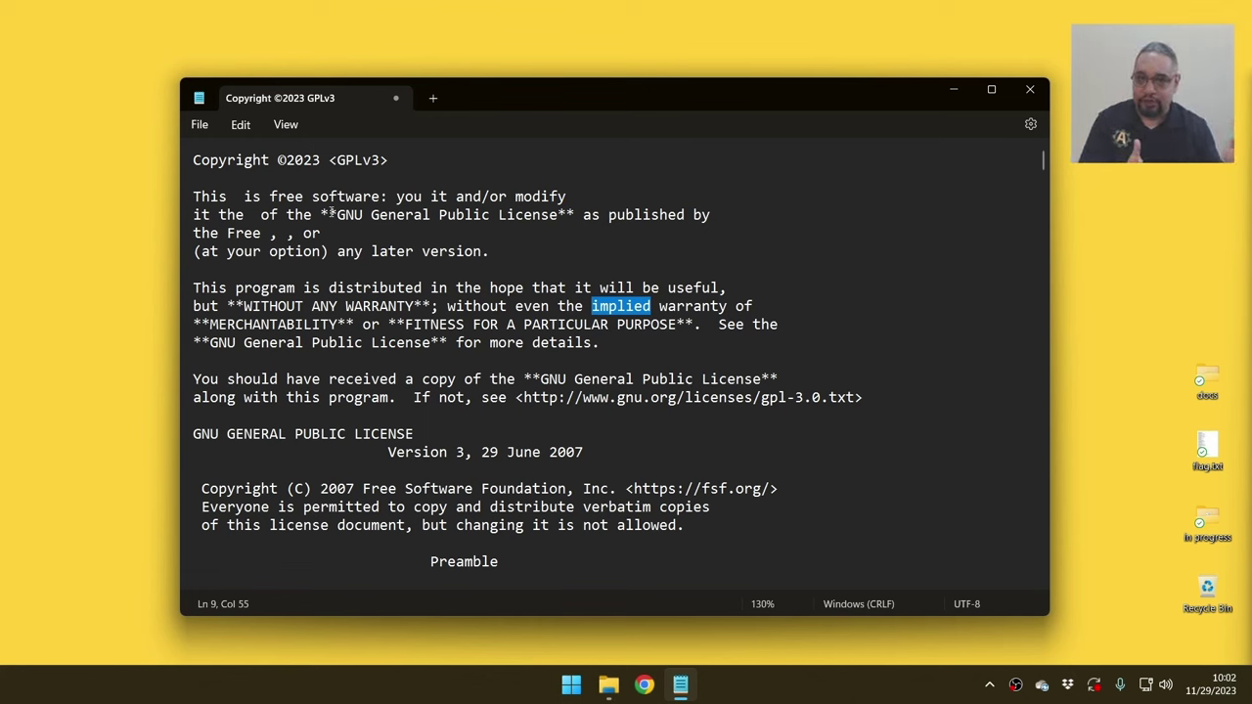
{"action": "double_click", "coordinate": [223, 196]}
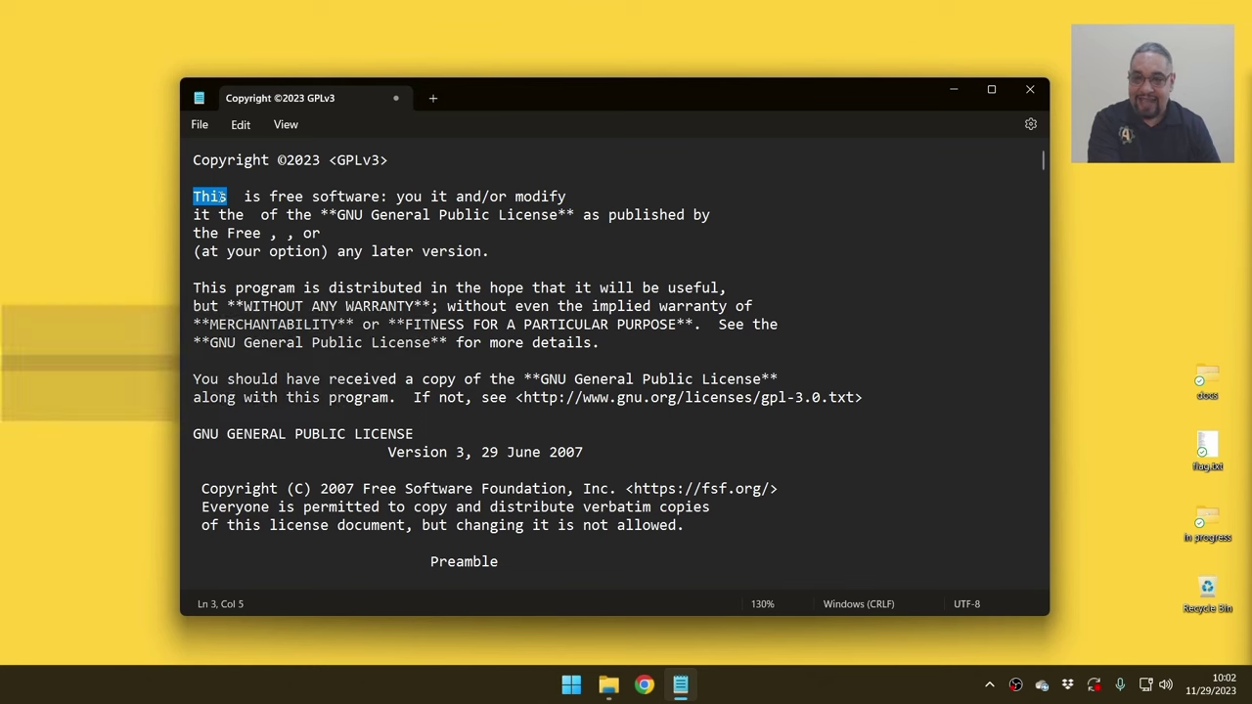
{"action": "left_click_drag", "start_coordinate": [223, 197], "coordinate": [387, 200]}
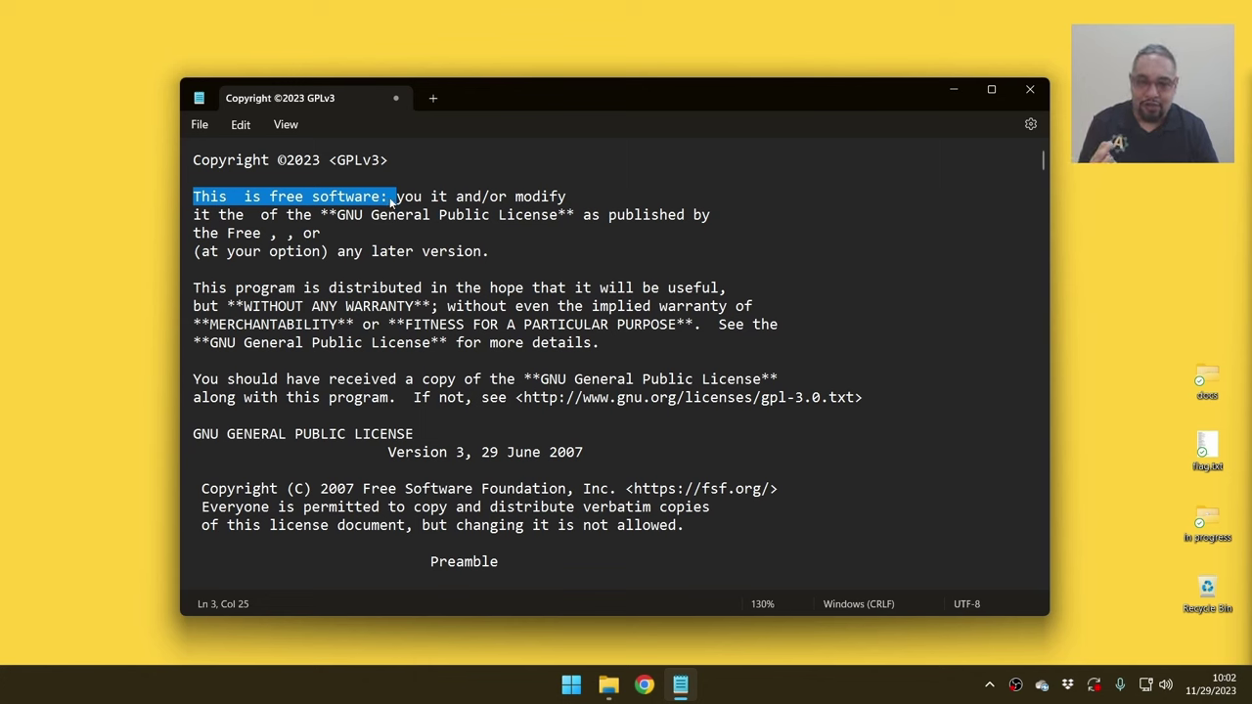
{"action": "key", "text": "ctrl+shift+Right"}
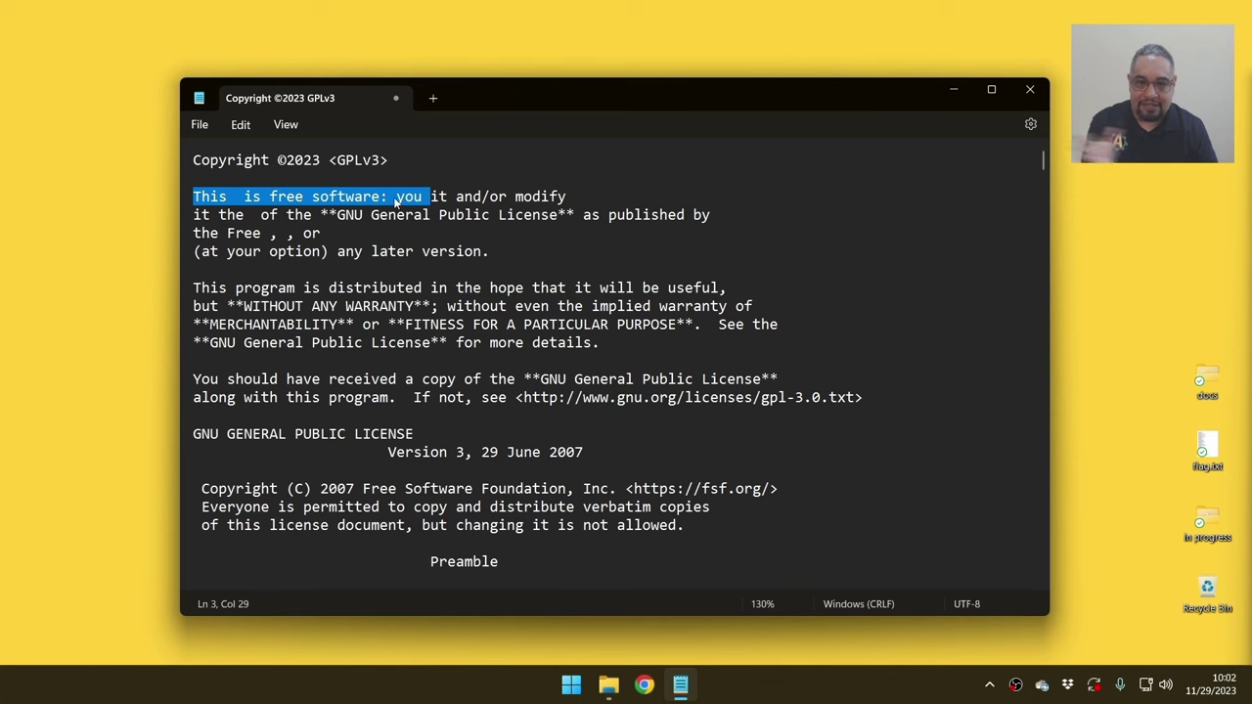
{"action": "left_click_drag", "start_coordinate": [396, 201], "coordinate": [428, 218]}
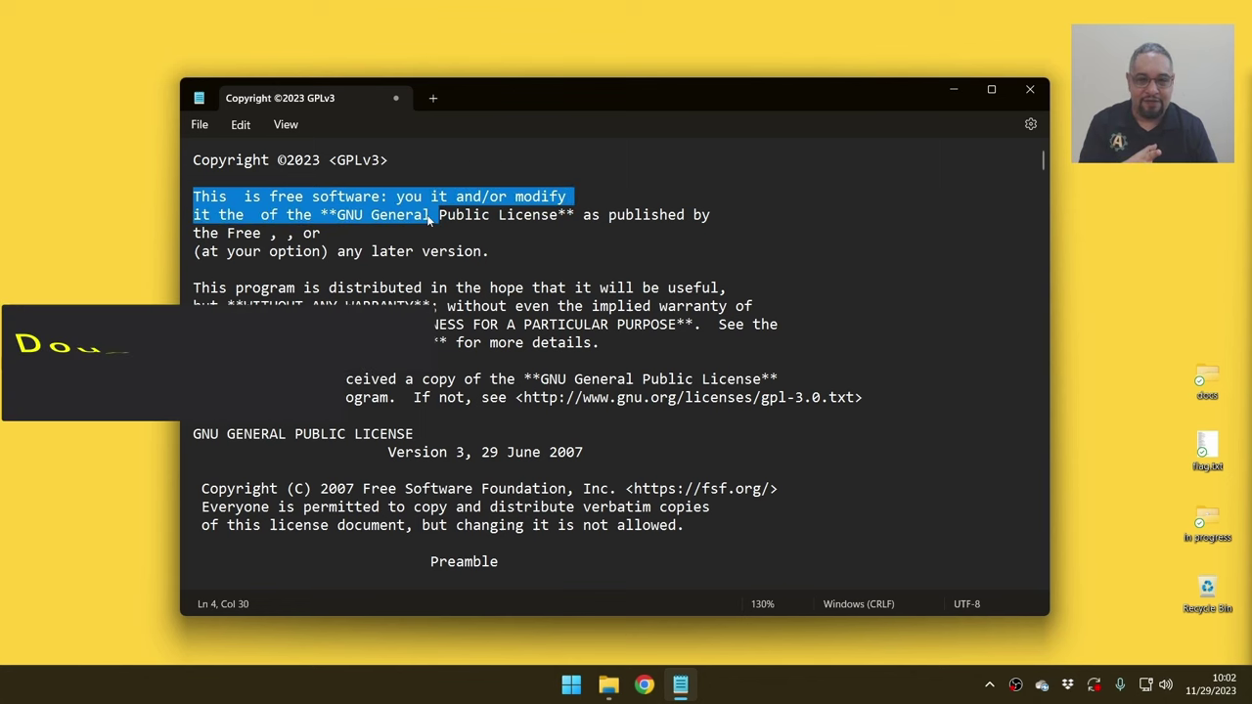
Select the text word by word from "General" in the first paragraph through "FITNESS" in the second paragraph.
{"action": "left_click", "coordinate": [381, 214]}
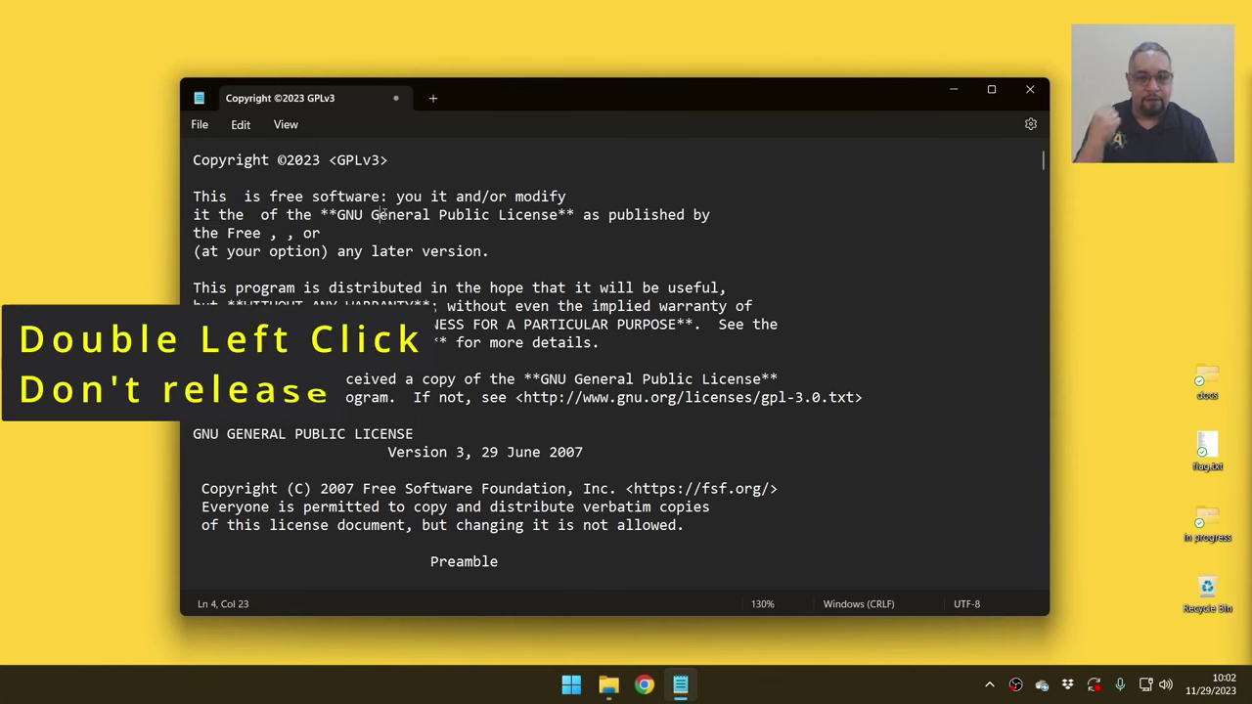
{"action": "double_click", "coordinate": [376, 214]}
{"action": "left_click_drag", "start_coordinate": [376, 215], "coordinate": [457, 326]}
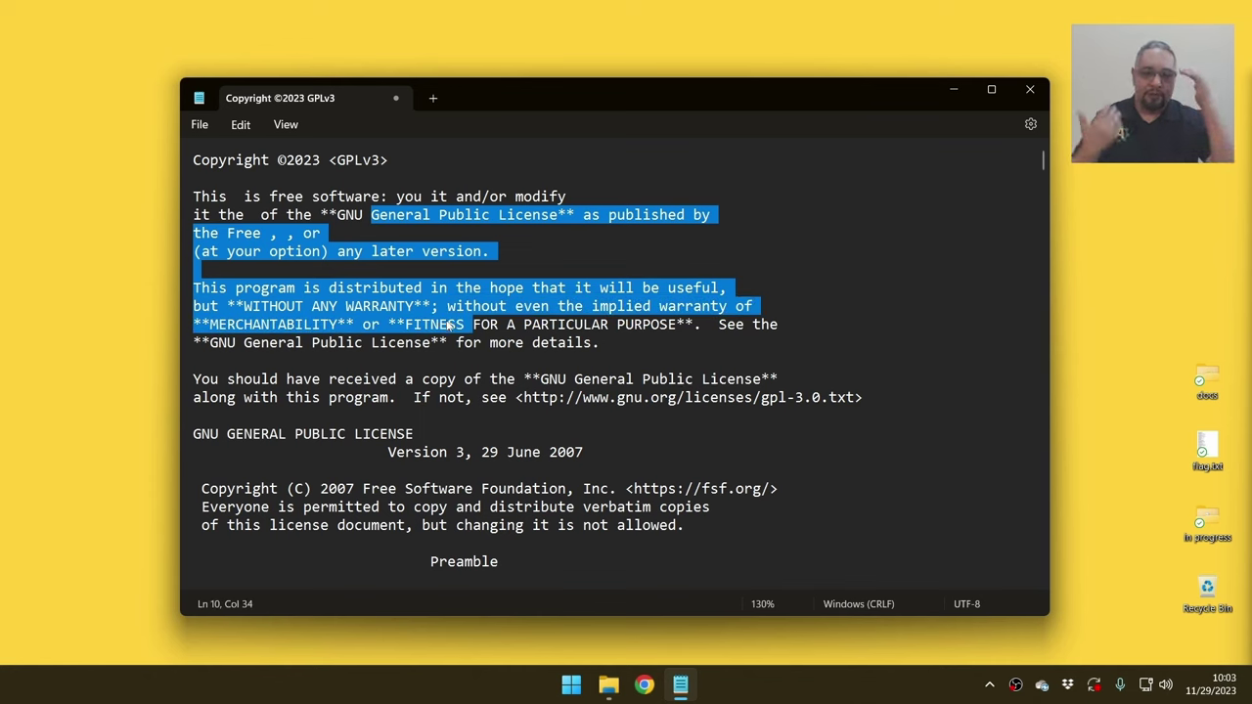
Select the rest of the first paragraph in whole words, from "free software" through "any later version.".
{"action": "left_click", "coordinate": [313, 197]}
{"action": "left_click_drag", "start_coordinate": [313, 196], "coordinate": [400, 196]}
{"action": "left_click_drag", "start_coordinate": [273, 197], "coordinate": [512, 253]}
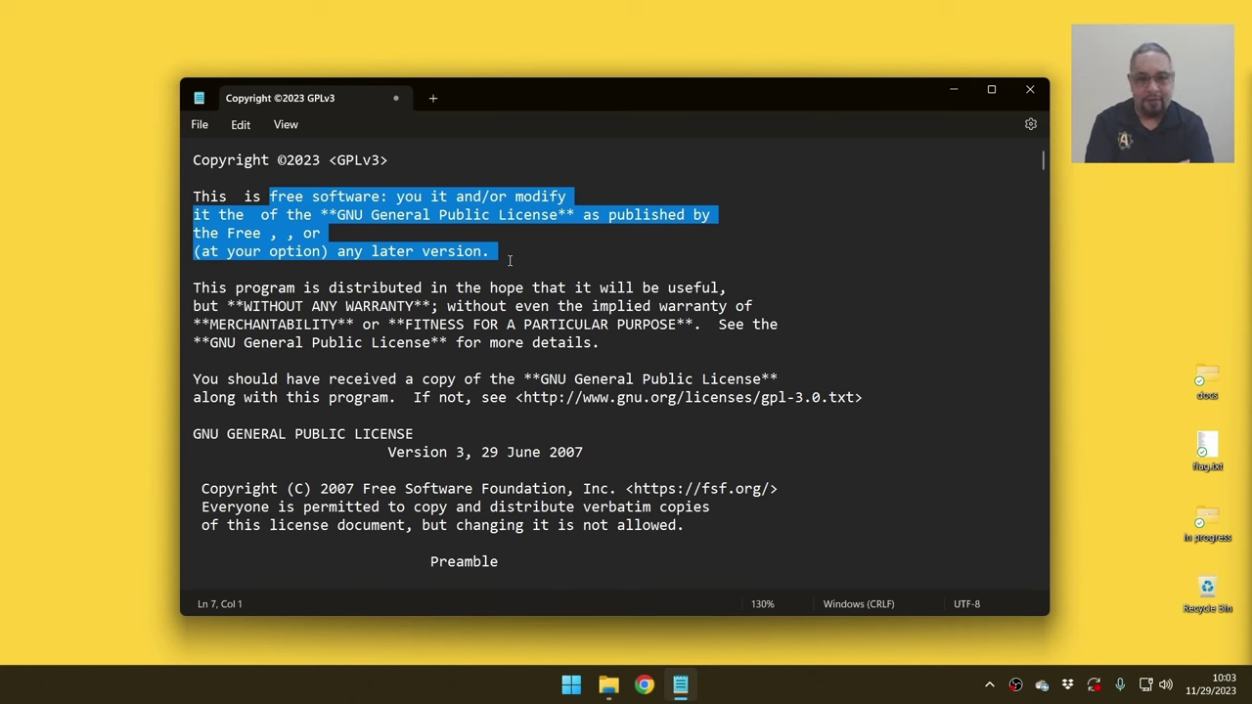
Select whole words from "distributed" through "for more", and select the text from the line starting "This is free software" through "will be useful,".
{"action": "left_click", "coordinate": [371, 290]}
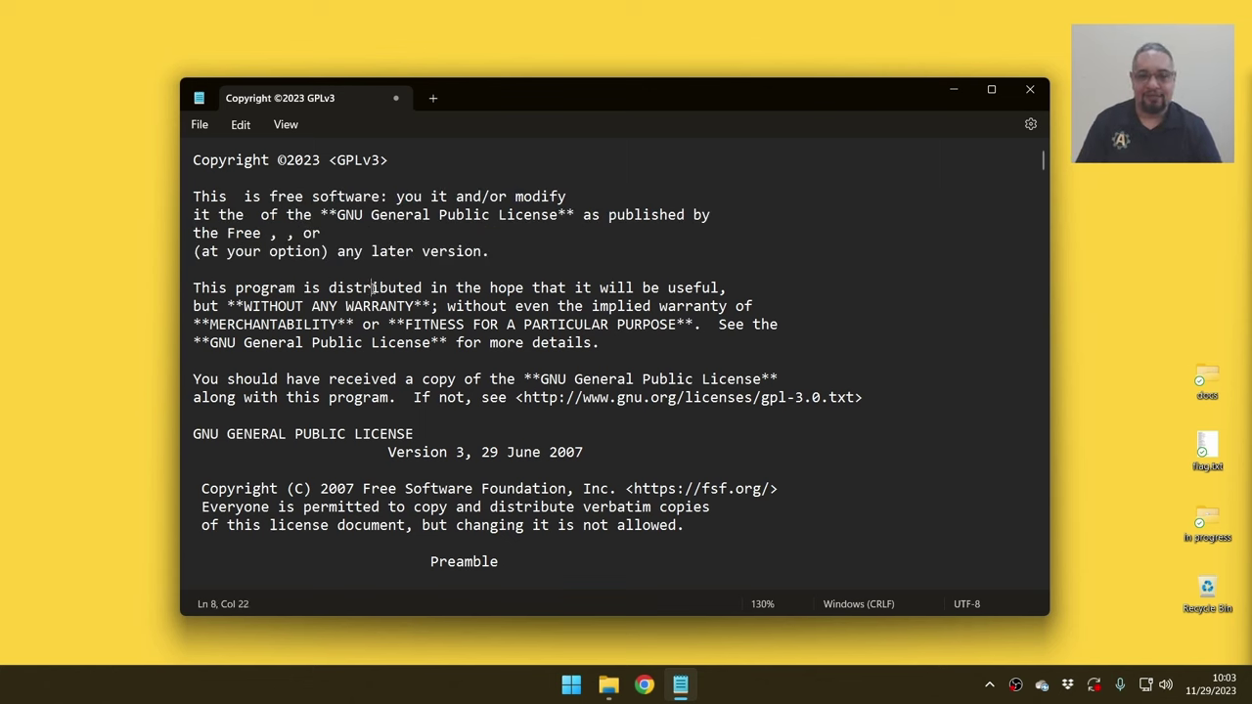
{"action": "left_click_drag", "start_coordinate": [371, 289], "coordinate": [508, 344]}
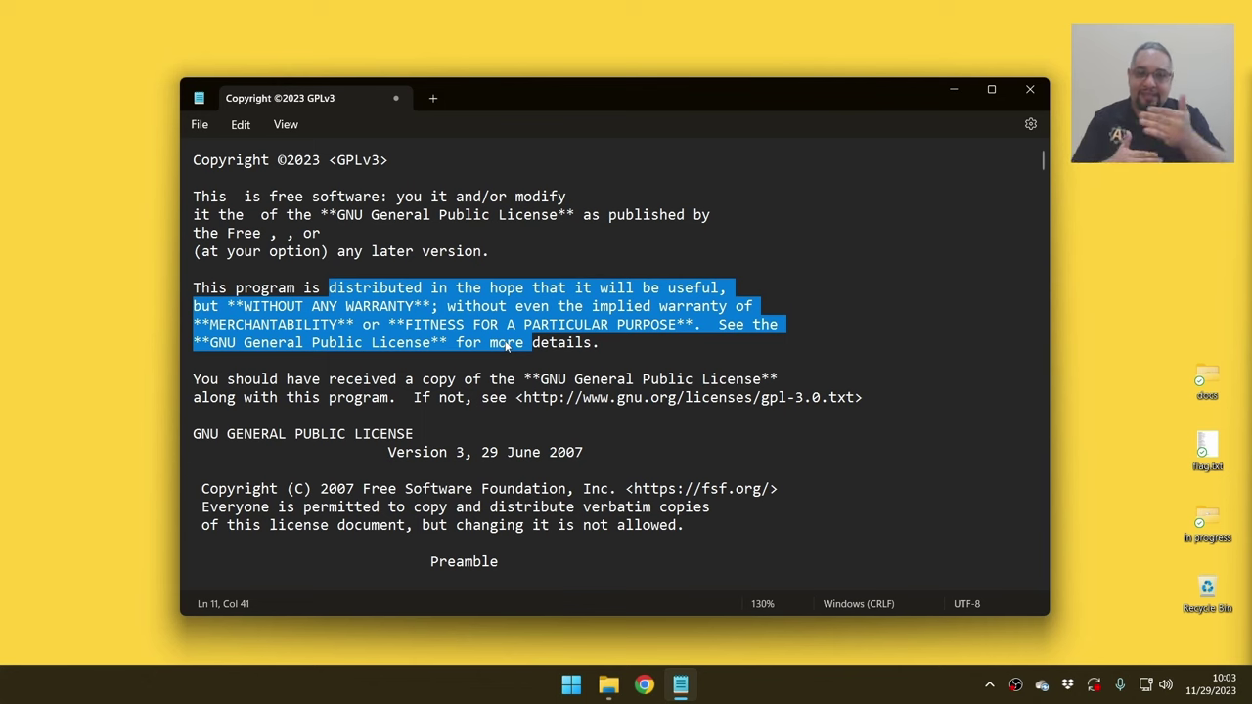
{"action": "left_click", "coordinate": [244, 197]}
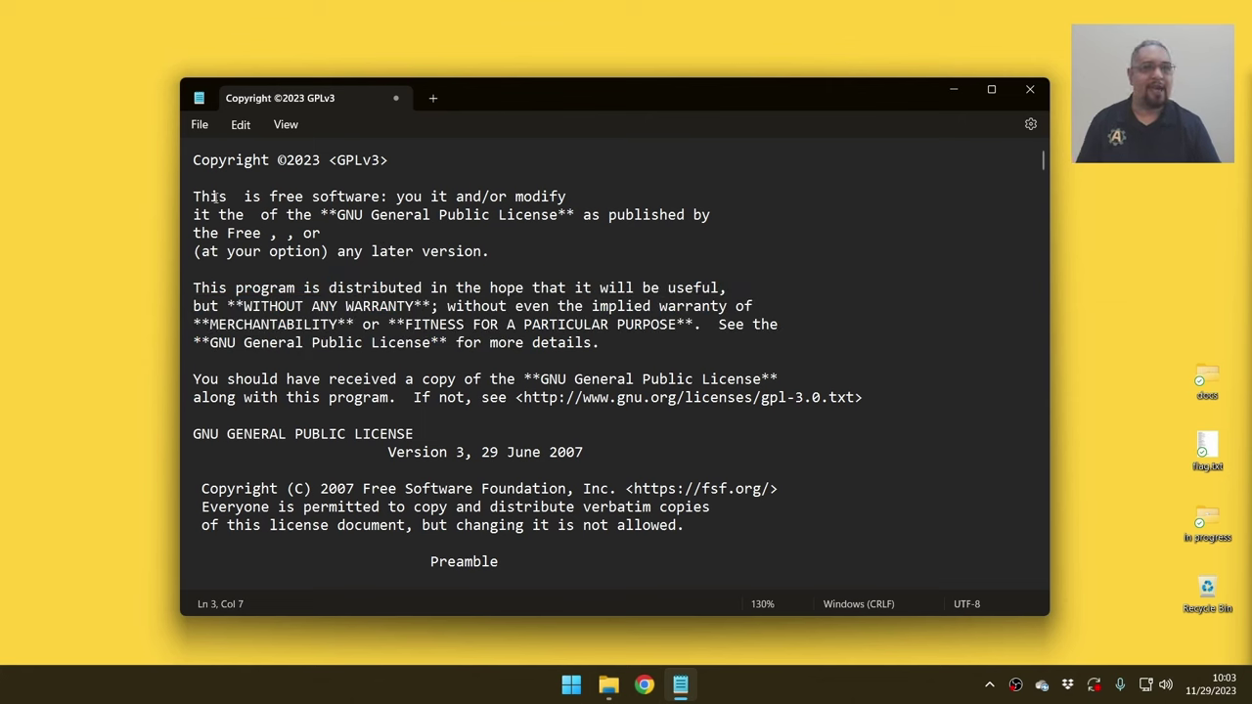
{"action": "left_click_drag", "start_coordinate": [201, 197], "coordinate": [720, 292]}
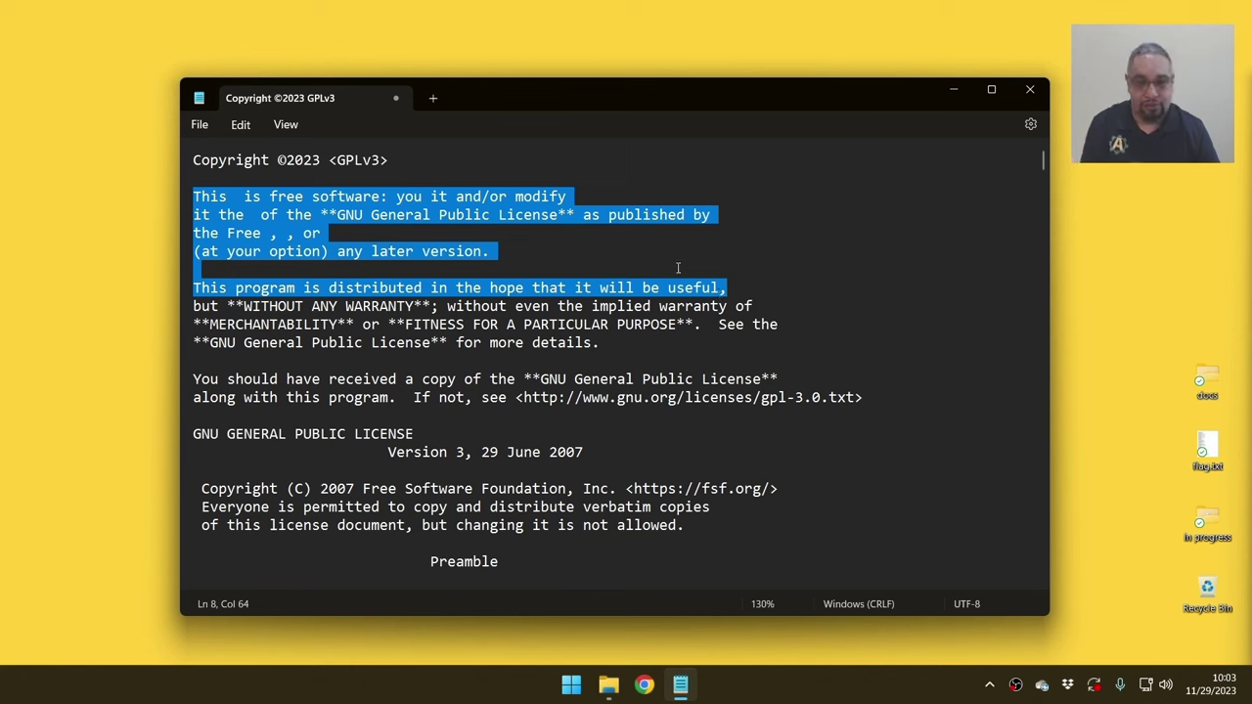
Select single whole lines one at a time: the one beginning "This is free software" and the one beginning "This program is distributed".
{"action": "left_click", "coordinate": [235, 236]}
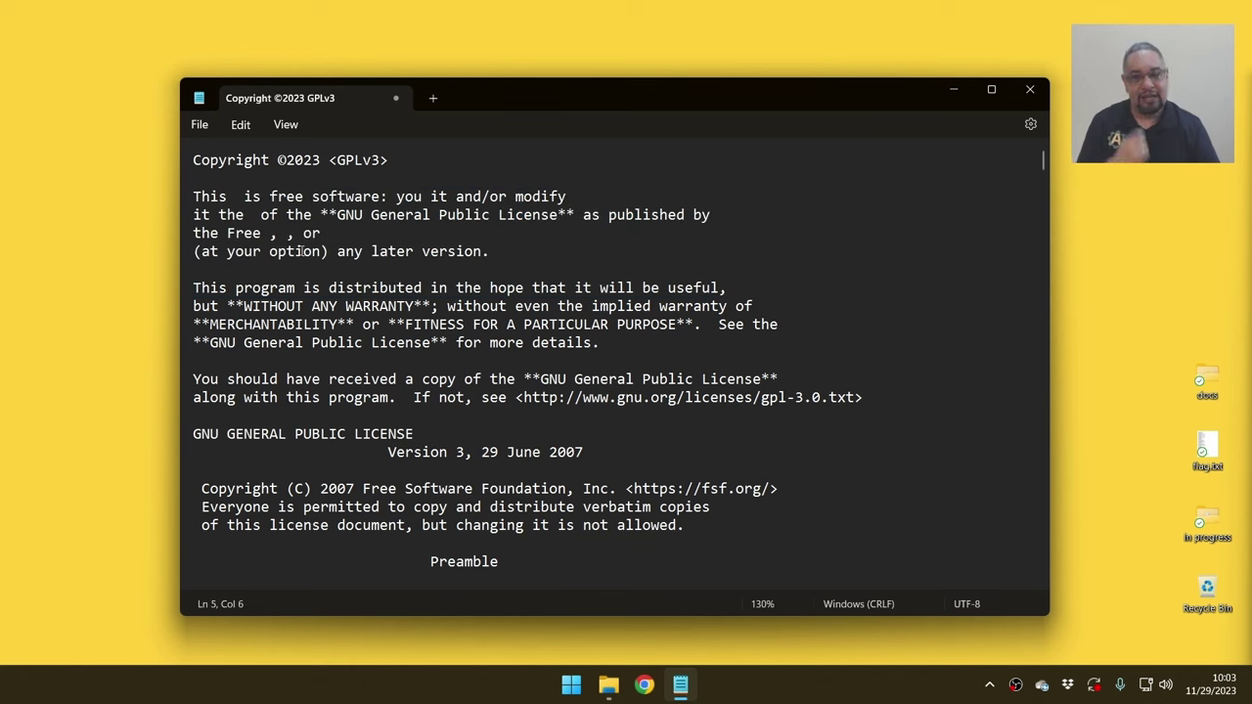
{"action": "triple_click", "coordinate": [215, 198]}
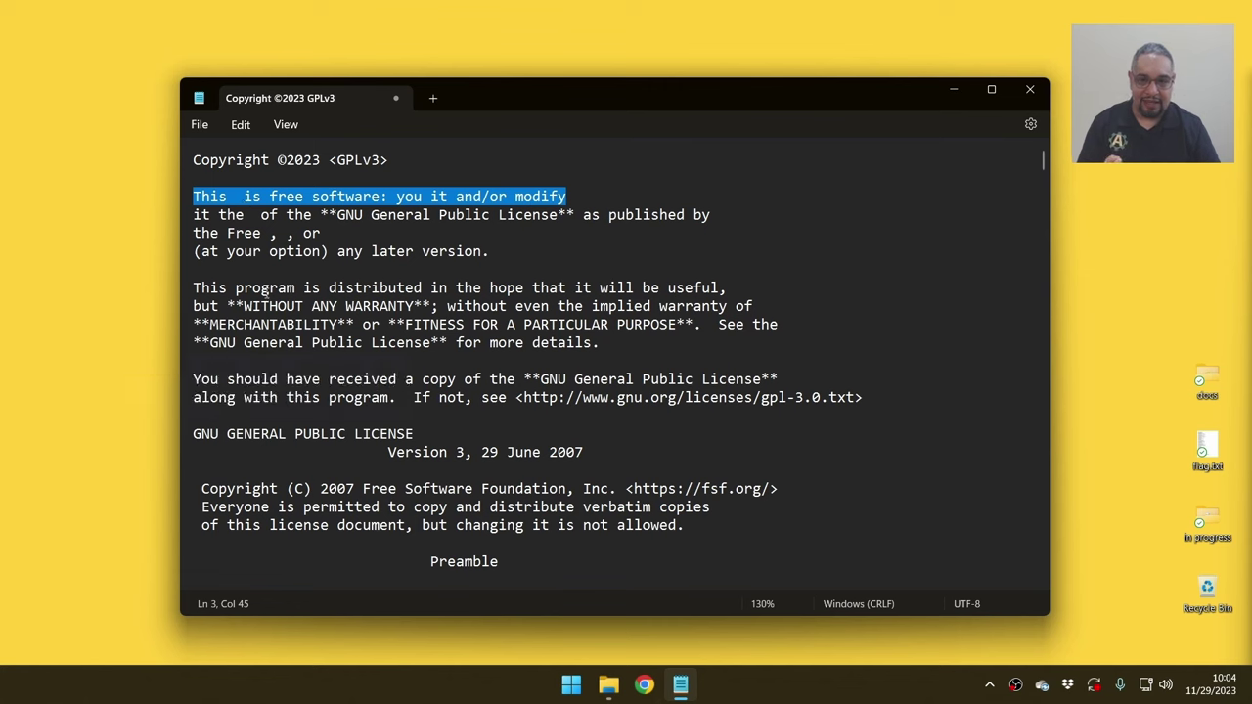
{"action": "triple_click", "coordinate": [268, 292]}
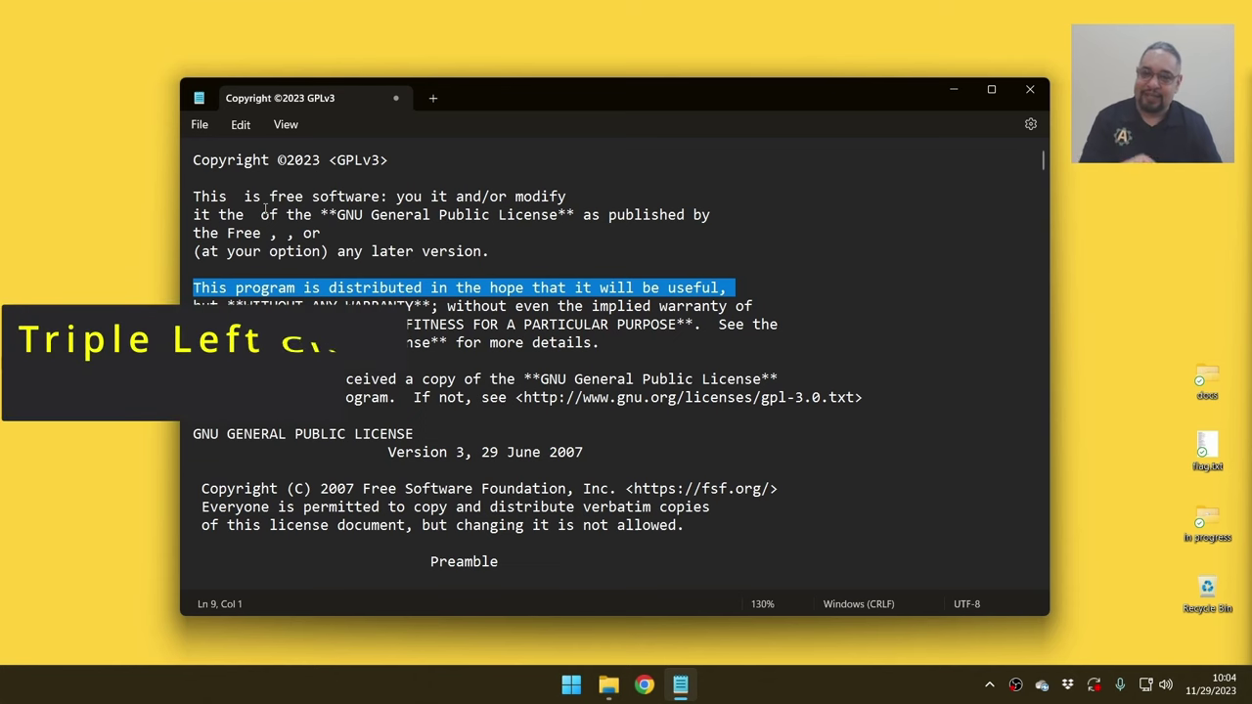
Select whole lines from "This is free software" through the line beginning "Copyright (C) 2007 Free Software Foundation".
{"action": "double_click", "coordinate": [285, 201]}
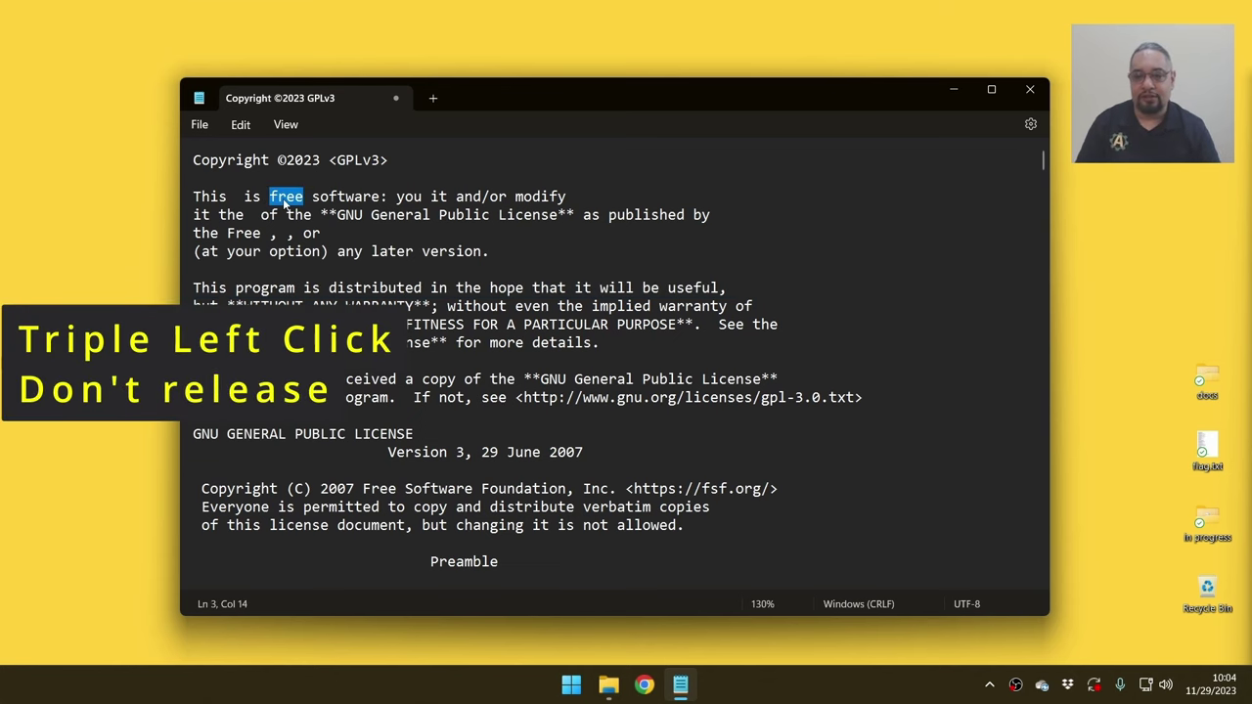
{"action": "left_click_drag", "start_coordinate": [284, 201], "coordinate": [565, 494]}
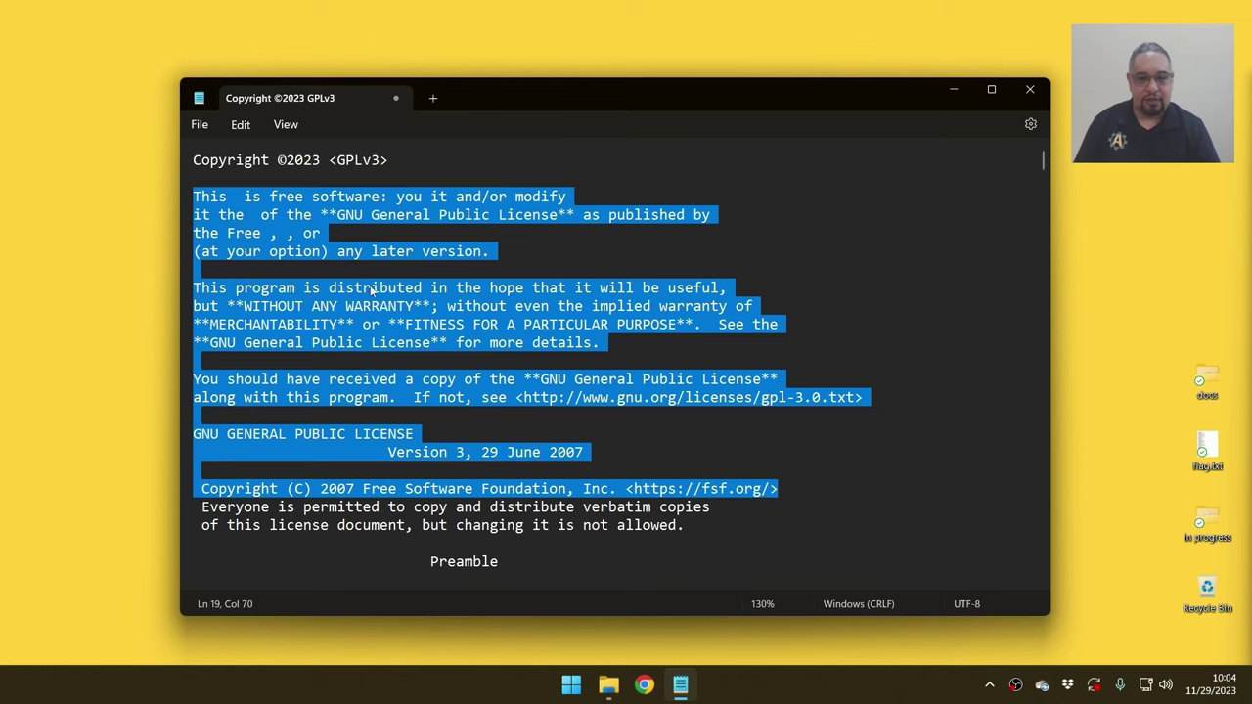
Select exactly the word "distributed" in the second paragraph, and select whole words from "distributed" through "will" on the same line.
{"action": "left_click", "coordinate": [342, 296]}
{"action": "left_click_drag", "start_coordinate": [329, 290], "coordinate": [424, 288]}
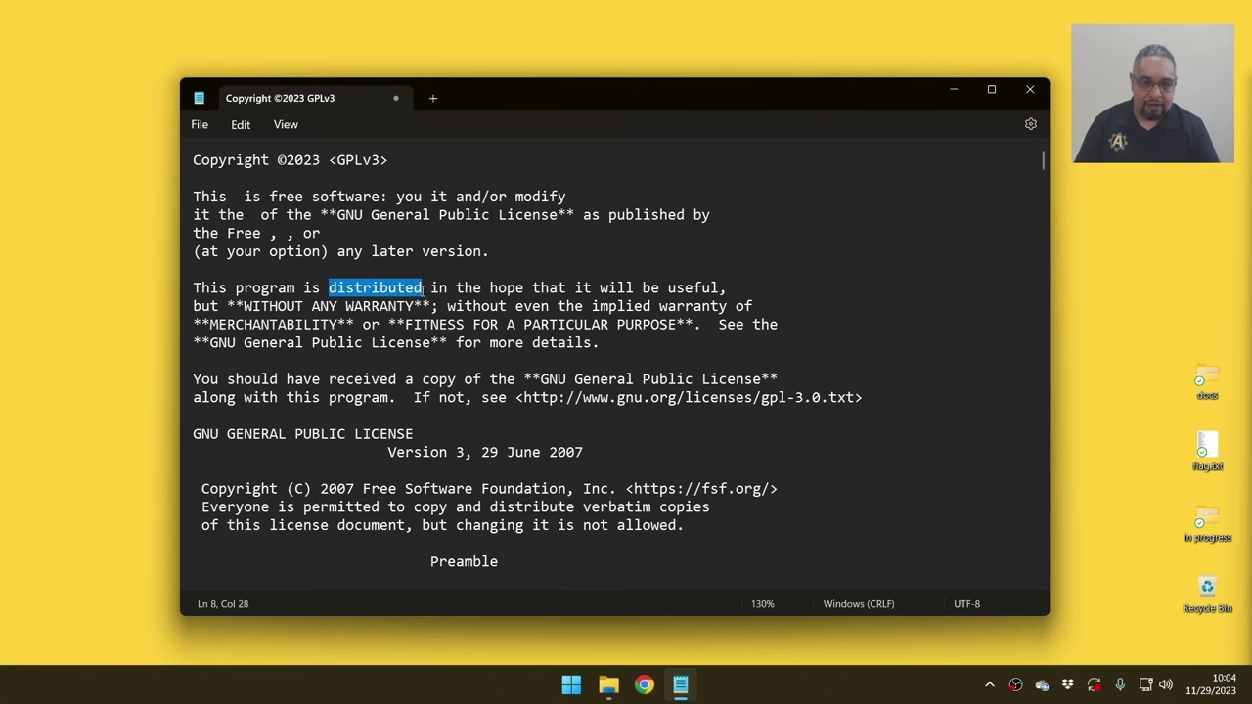
{"action": "triple_click", "coordinate": [364, 292]}
{"action": "left_click", "coordinate": [364, 290]}
{"action": "double_click", "coordinate": [364, 289]}
{"action": "left_click_drag", "start_coordinate": [364, 290], "coordinate": [611, 288]}
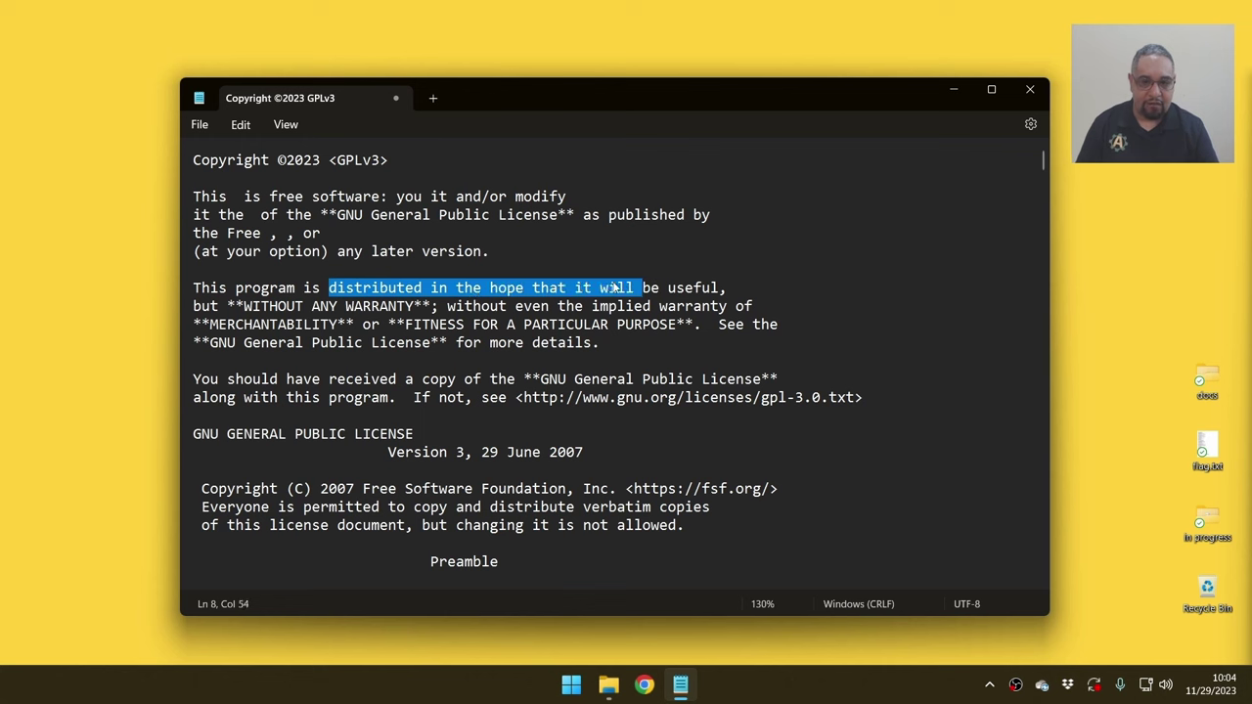
Select whole lines from "This program is distributed" through the line beginning "Everyone is permitted to copy".
{"action": "double_click", "coordinate": [203, 287]}
{"action": "left_click_drag", "start_coordinate": [203, 287], "coordinate": [416, 506]}
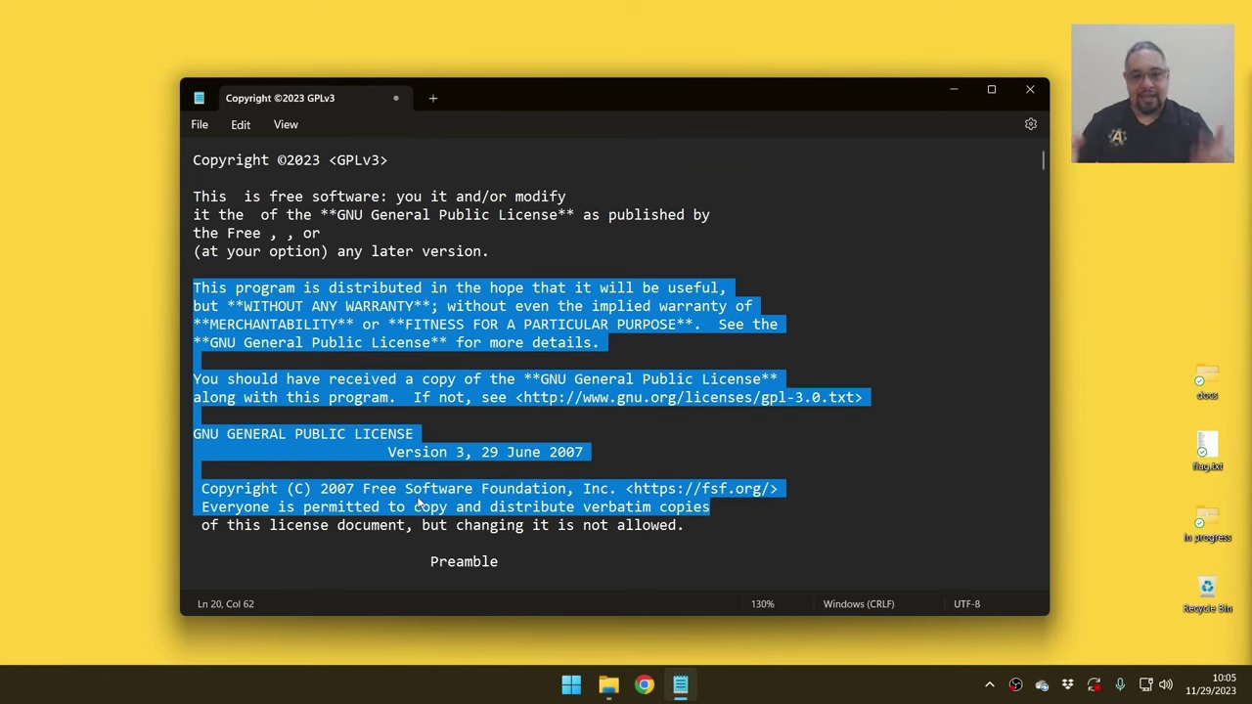